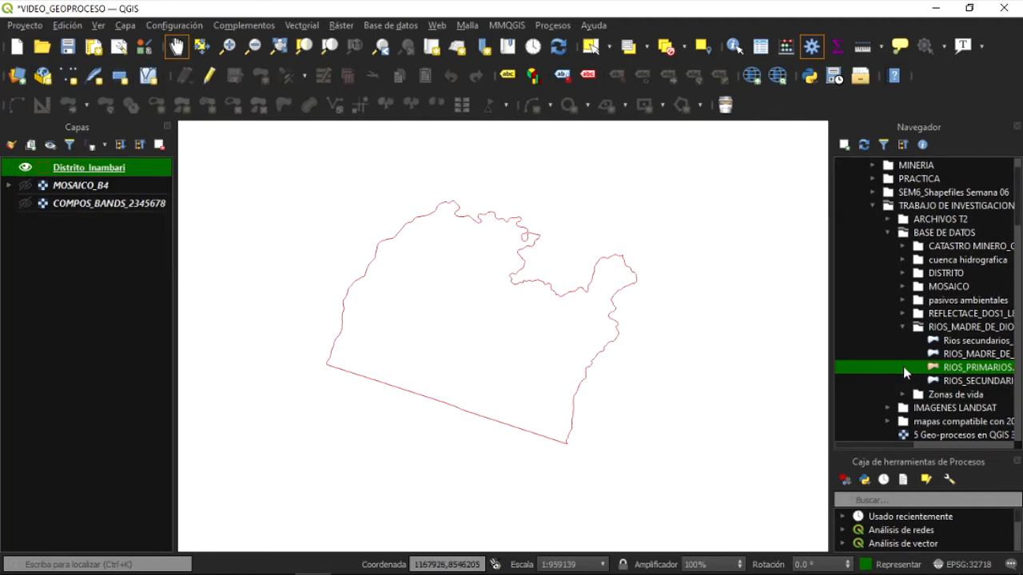
- Add the RIOS_PRIMARIOS layer to the map and set up a vector clip of it with Distrito_Inambari as the overlay layer
mouse_move(925, 370)
mouse_down()
mouse_move(935, 369)
mouse_move(580, 340)
mouse_move(112, 185)
mouse_move(107, 172)
mouse_up()
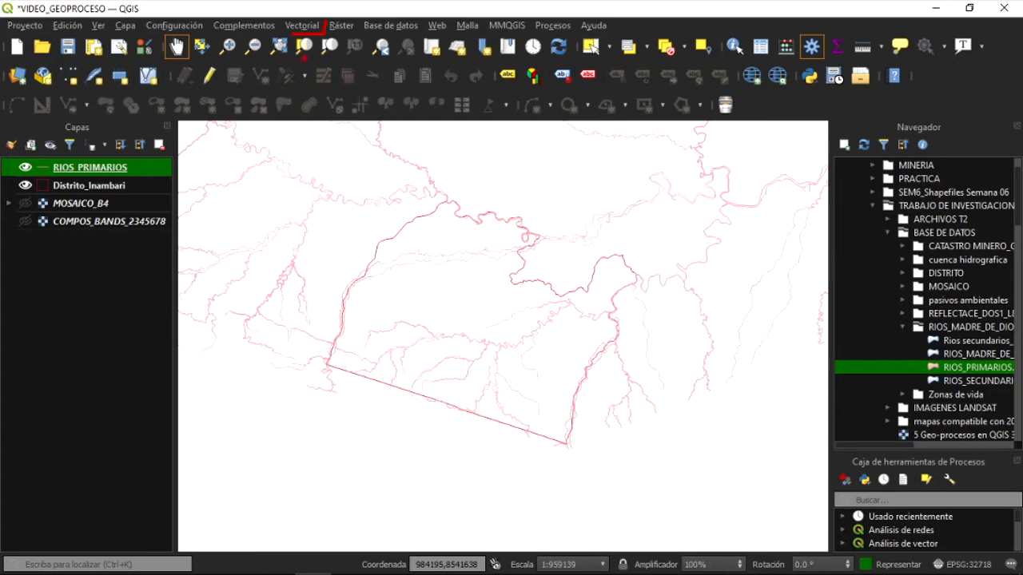
click(301, 25)
mouse_move(375, 45)
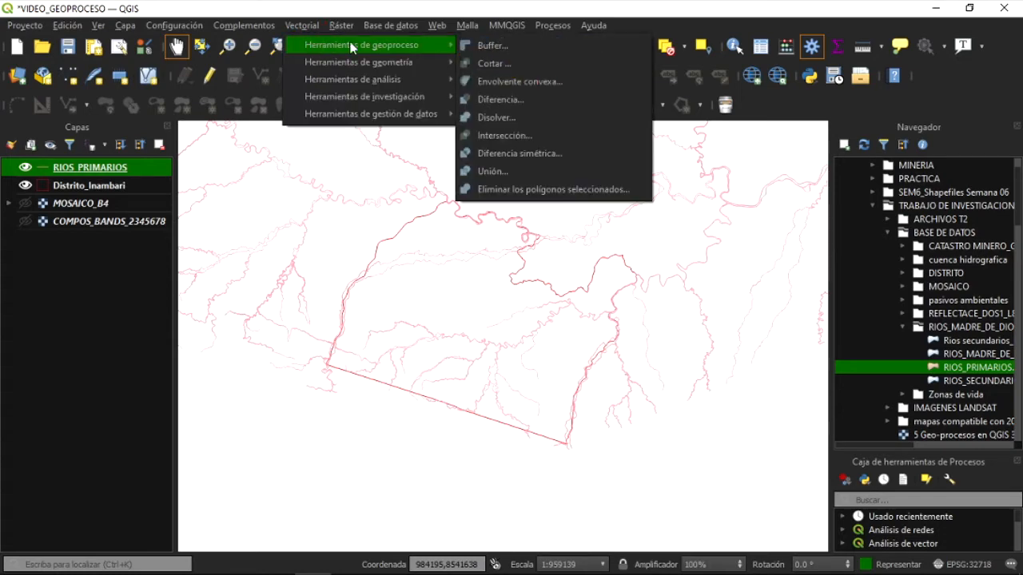
click(494, 61)
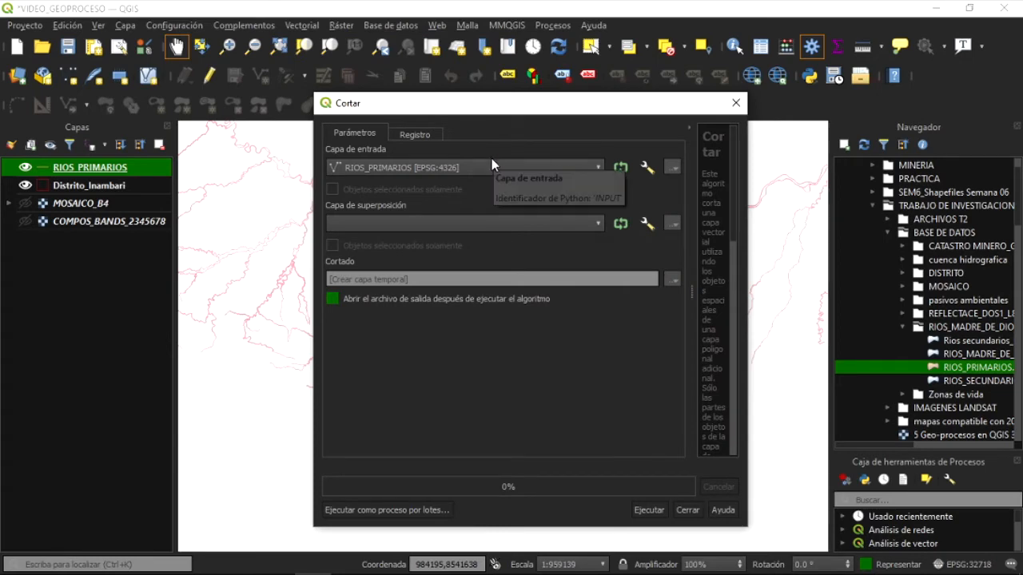
click(394, 167)
click(396, 167)
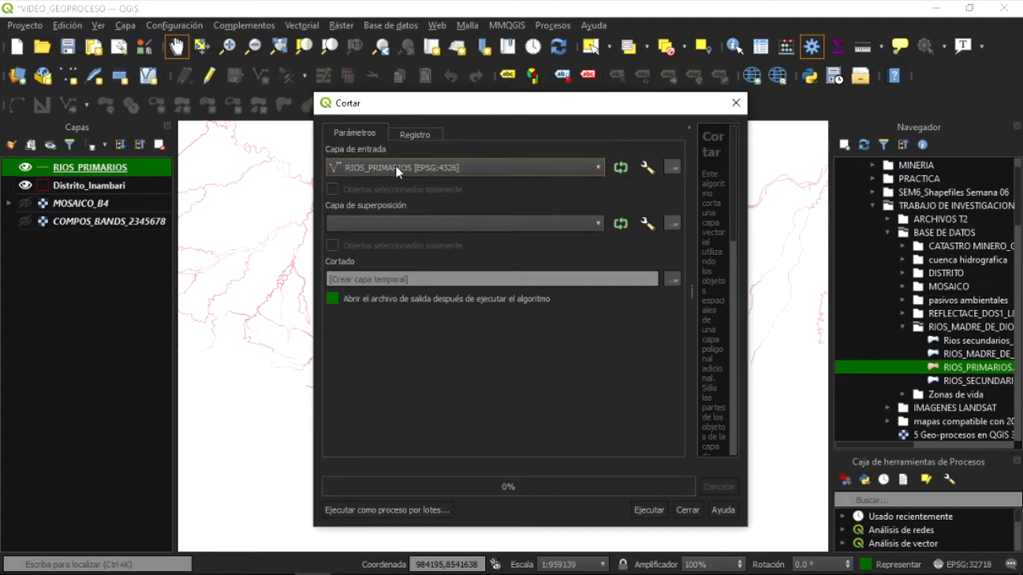
click(402, 229)
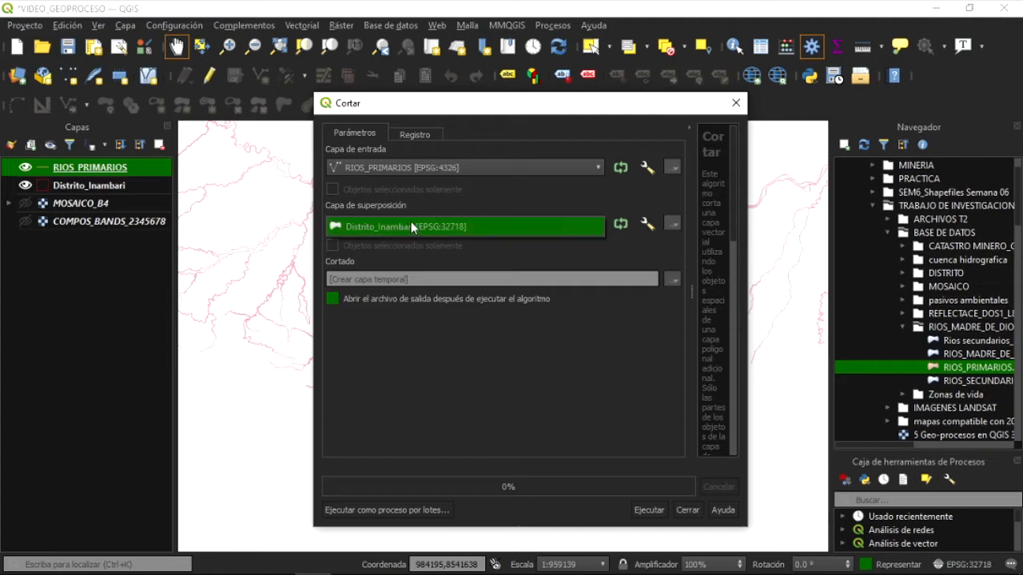
click(424, 231)
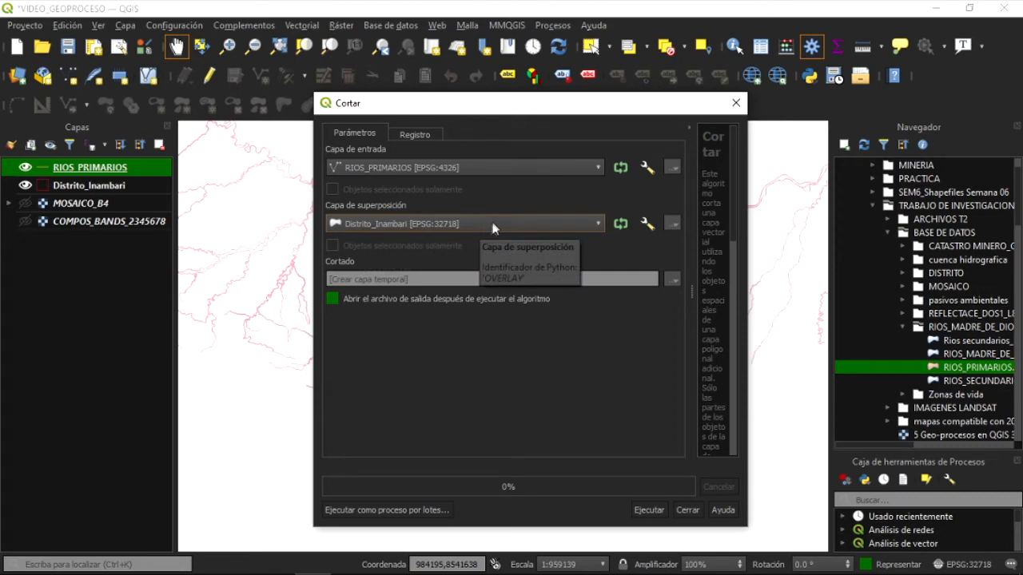
- Save the clip output as the shapefile CLIP in the BASE DE DATOS folder and run the clip
click(673, 278)
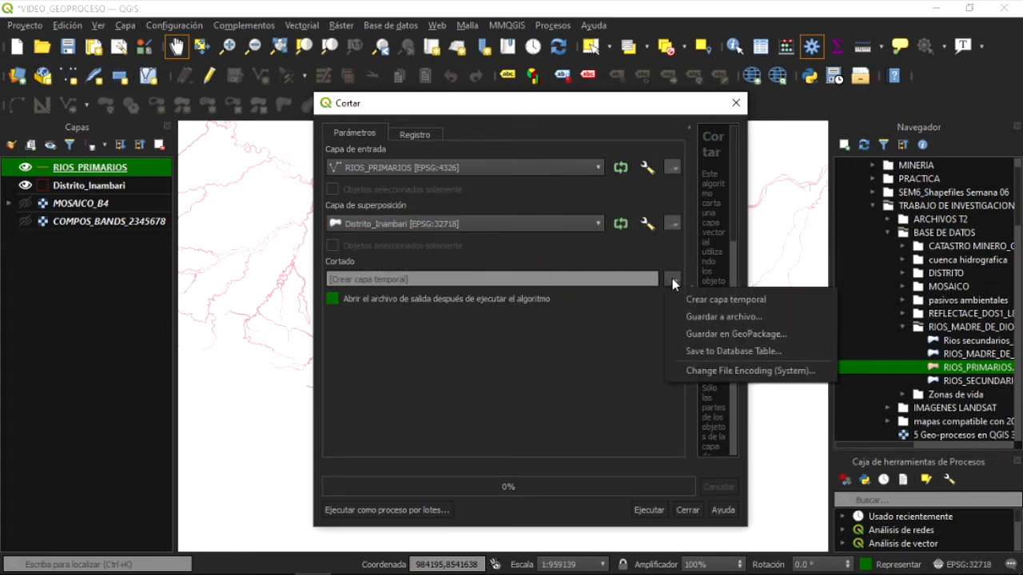
click(694, 316)
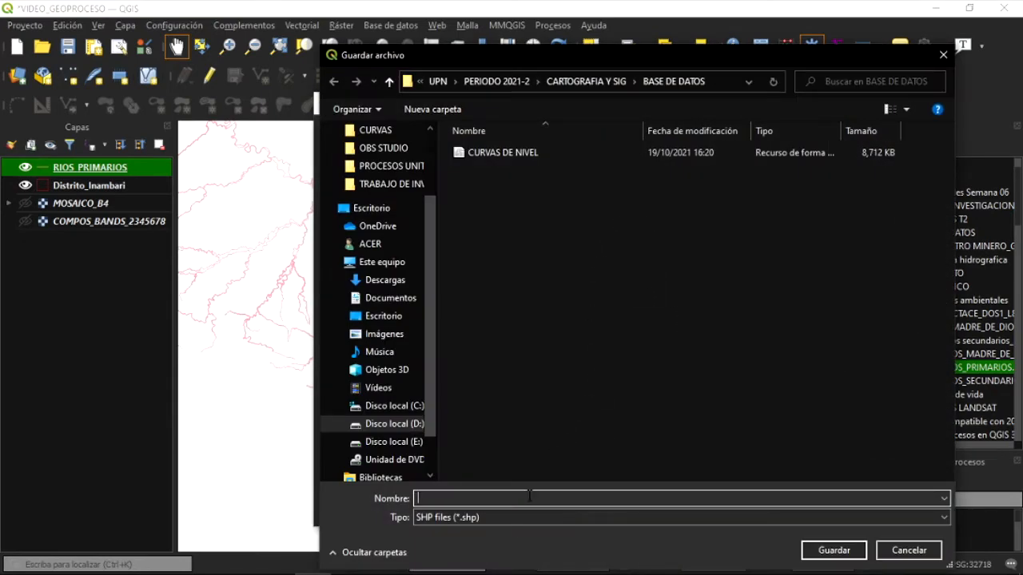
text(CLIP)
click(819, 555)
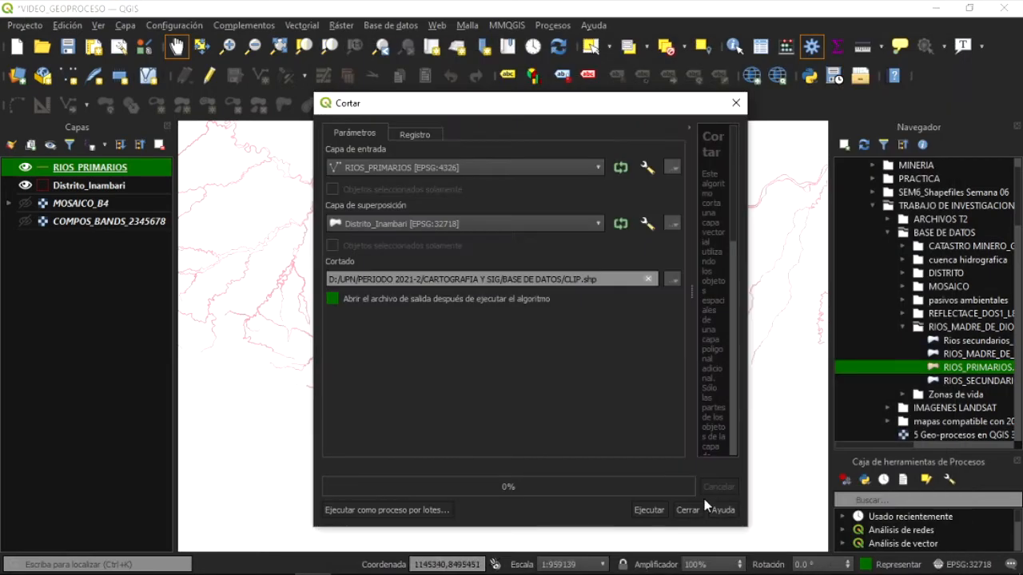
click(657, 510)
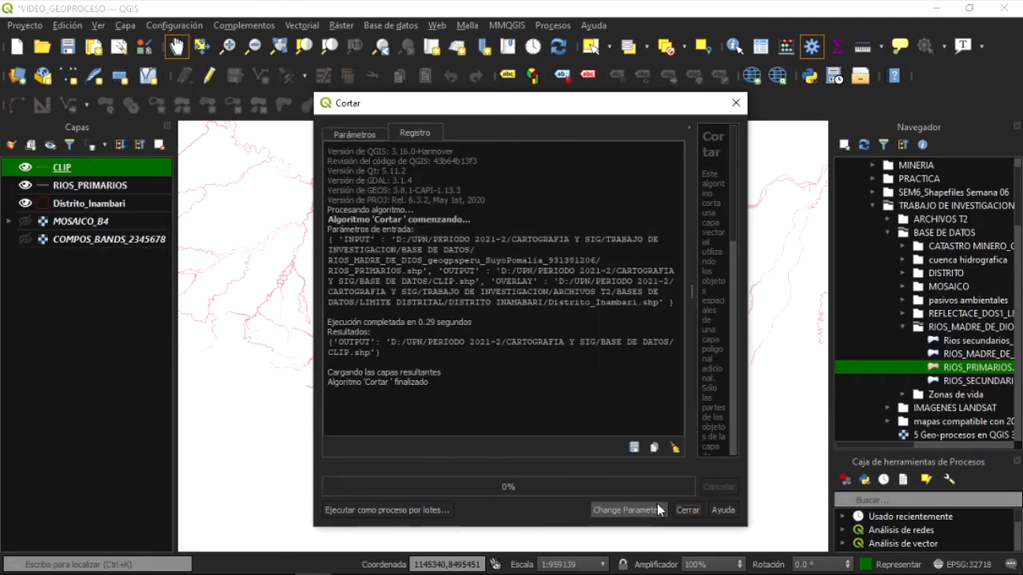
click(679, 509)
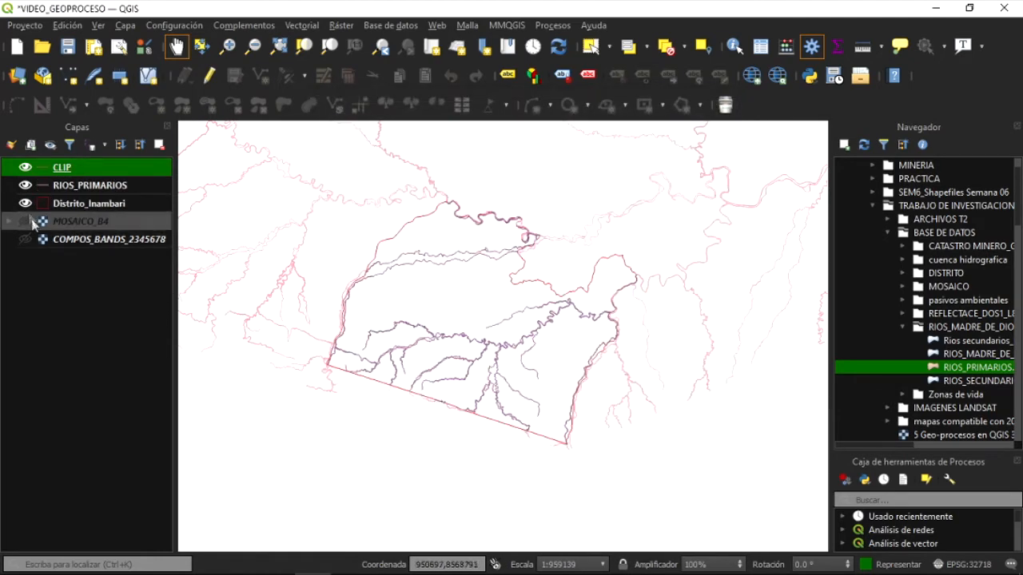
- Hide the RIOS_PRIMARIOS layer, and switch Distrito_Inambari off and on again to check the clipped rivers against the district
click(26, 186)
click(25, 203)
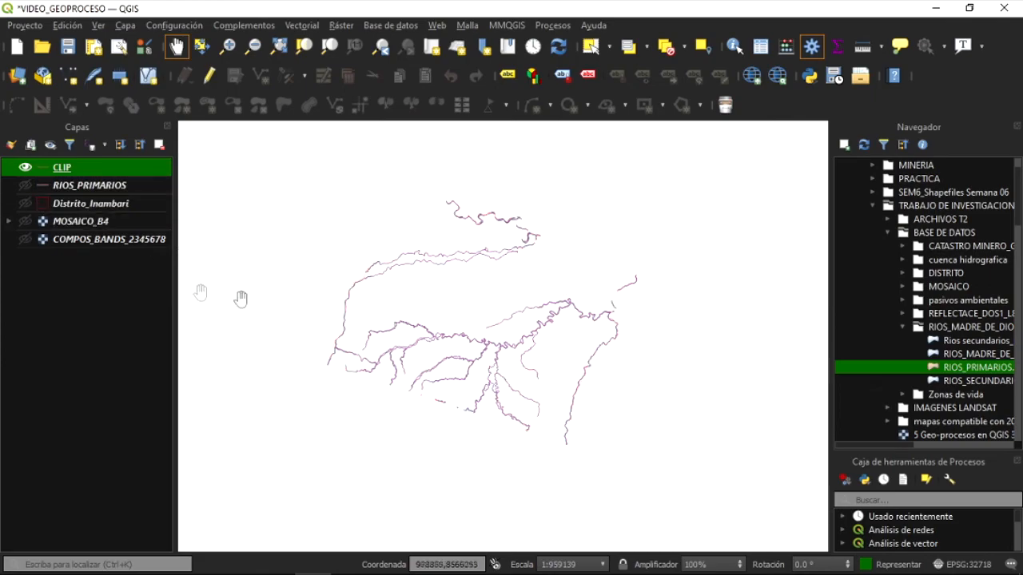
click(25, 204)
scroll(444, 359, up, 1)
scroll(444, 359, down, 1)
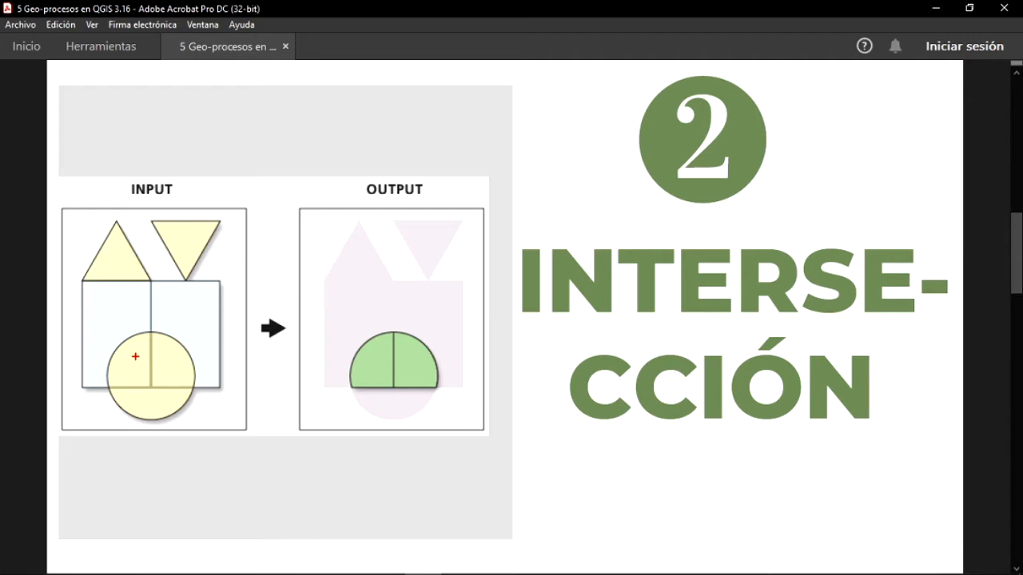
- Examine the input and output areas in the PDF's intersection diagram, and switch back to QGIS
mouse_move(132, 355)
mouse_down()
mouse_move(189, 364)
mouse_move(117, 359)
mouse_move(143, 354)
mouse_up()
drag(365, 359, 434, 361)
key(Escape)
mouse_move(368, 574)
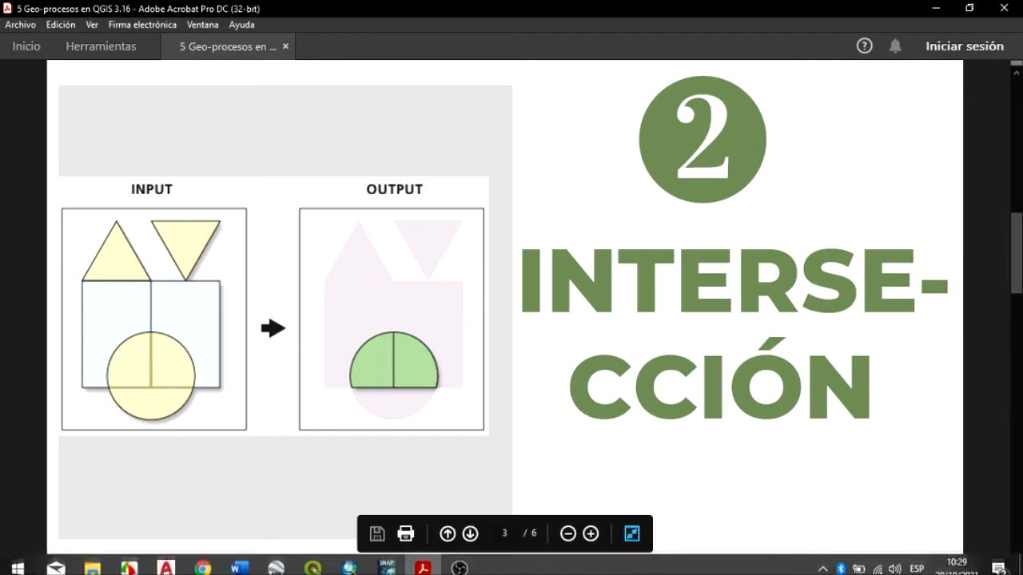
click(313, 568)
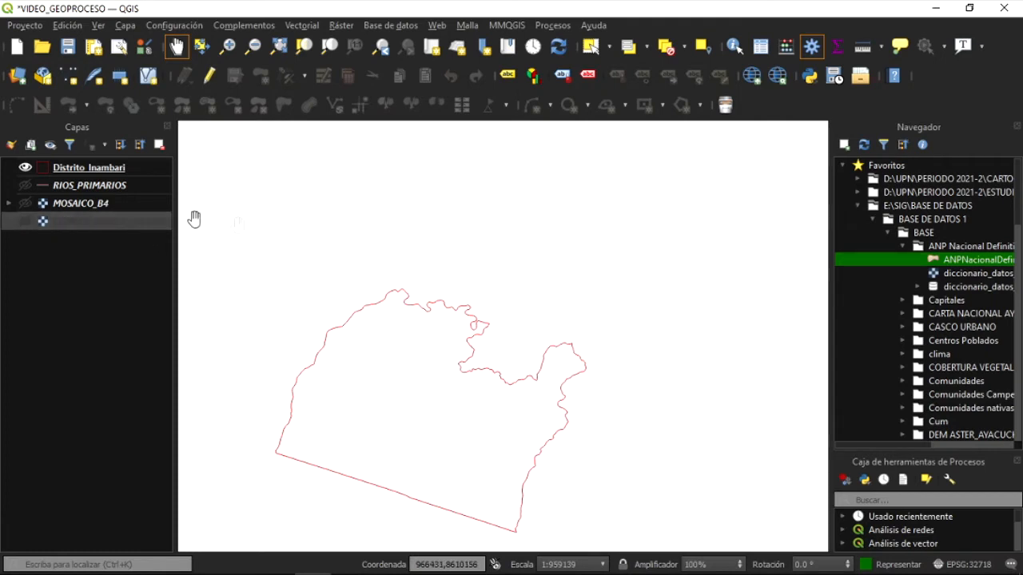
- Add the ANPNacionalDefinitivas layer to the map beneath Distrito_Inambari and examine where the two overlap
mouse_move(961, 264)
mouse_down()
mouse_move(36, 192)
mouse_move(104, 169)
mouse_move(69, 189)
mouse_move(76, 163)
mouse_up()
drag(445, 506, 445, 373)
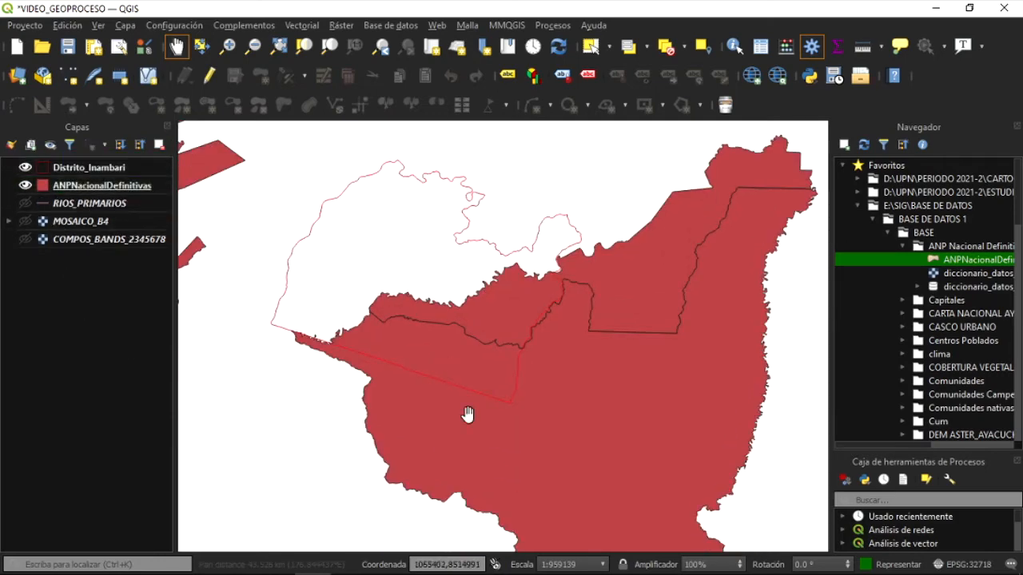
scroll(467, 414, up, 1)
scroll(467, 414, down, 1)
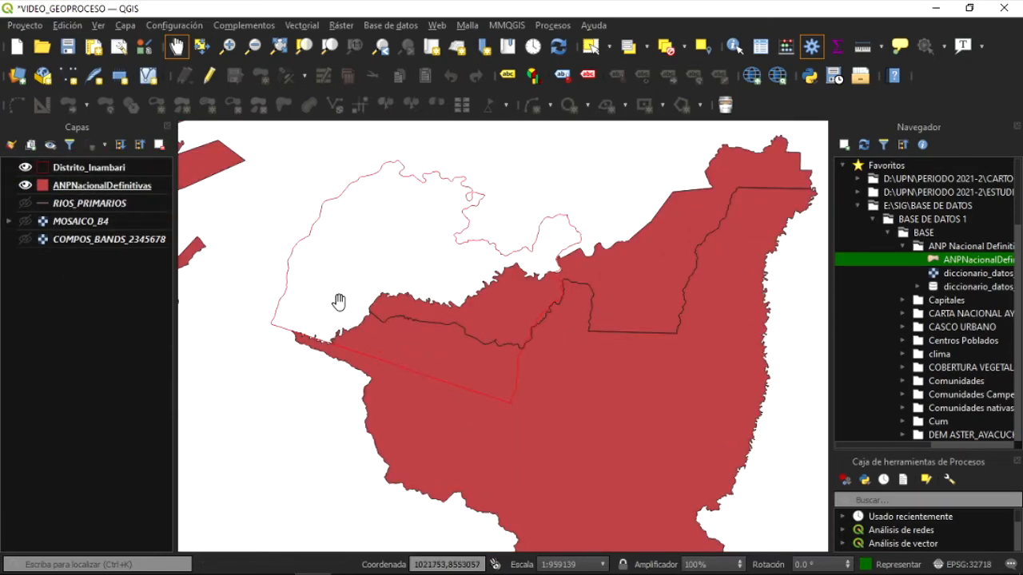
drag(509, 311, 534, 314)
mouse_move(470, 352)
mouse_down()
mouse_move(474, 372)
mouse_move(510, 356)
mouse_up()
- Set up a vector intersection with ANPNacionalDefinitivas as the input layer and Distrito_Inambari as the overlay layer
click(308, 26)
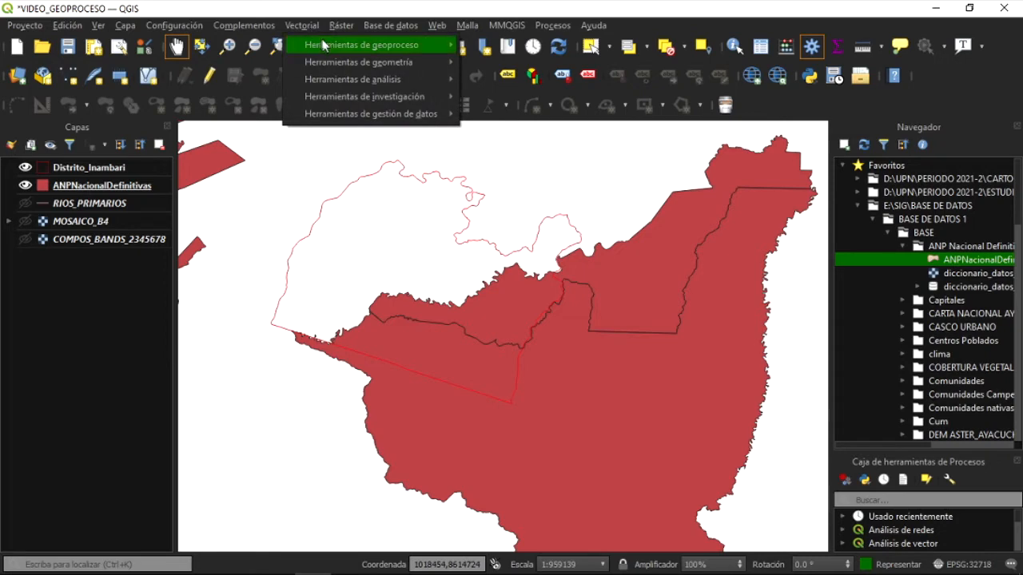
mouse_move(326, 46)
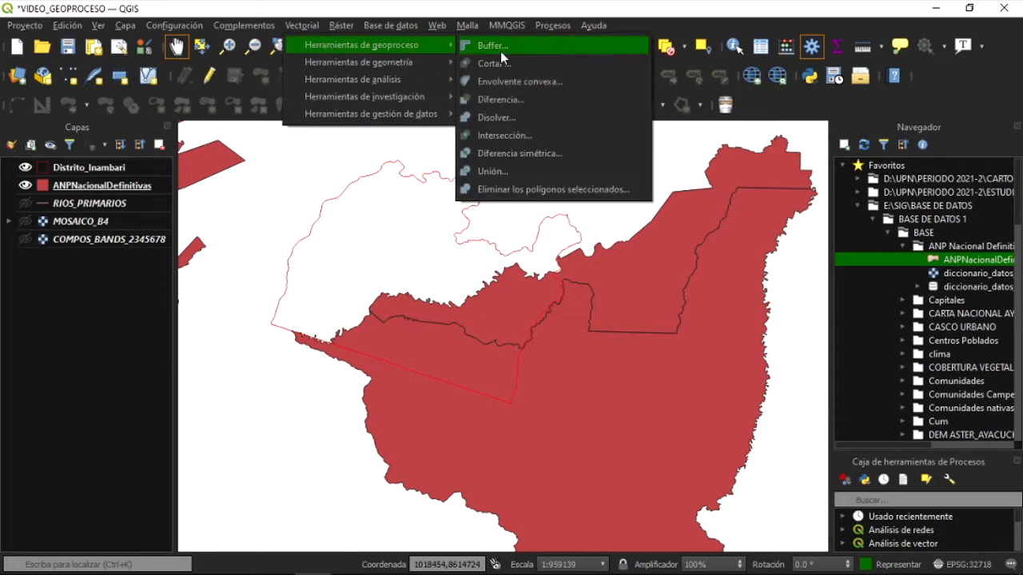
click(510, 135)
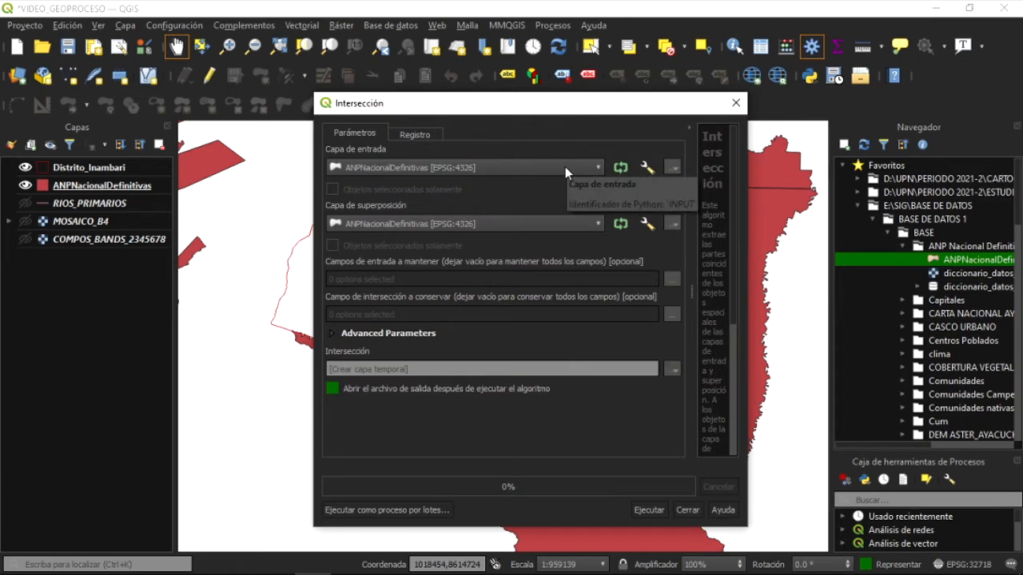
click(565, 166)
click(492, 172)
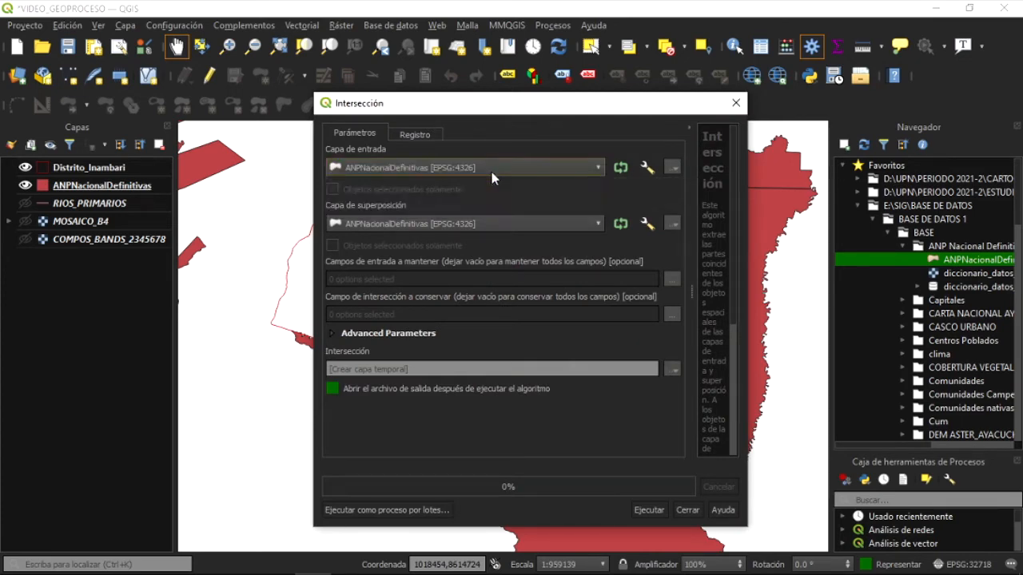
click(489, 223)
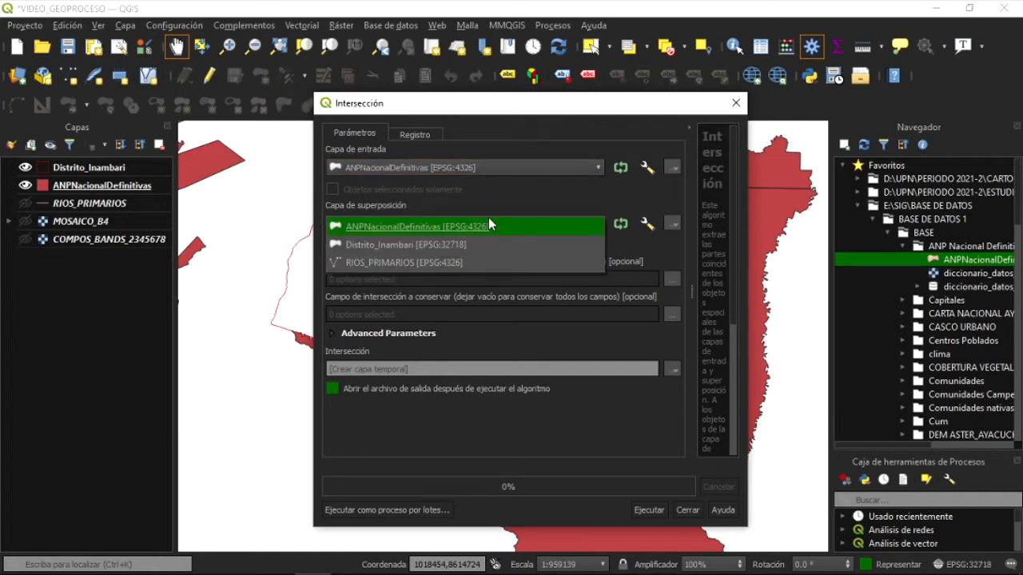
click(475, 246)
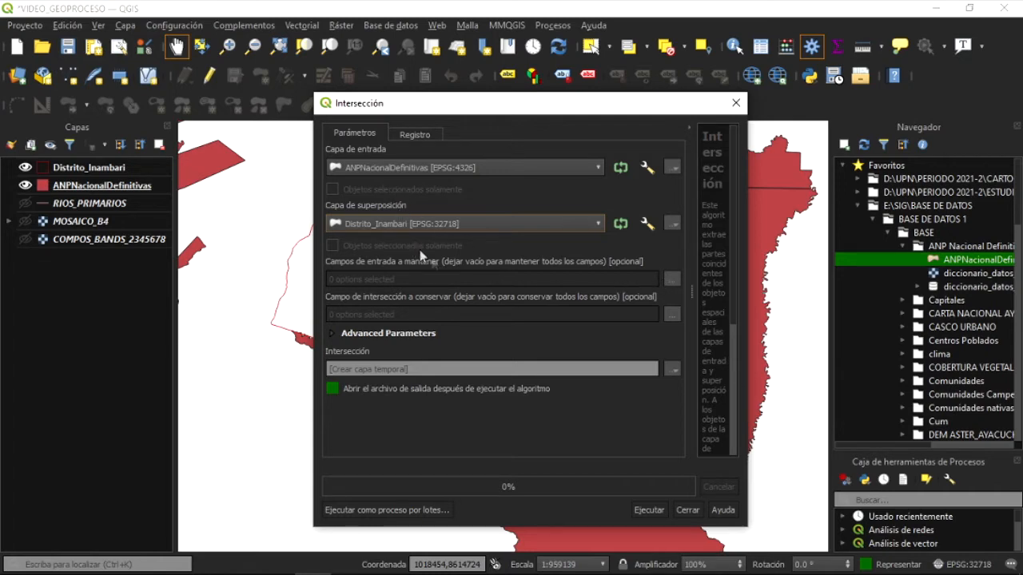
- Choose anp_cate and anp_nomb as the input layer fields to keep in the intersection
click(671, 279)
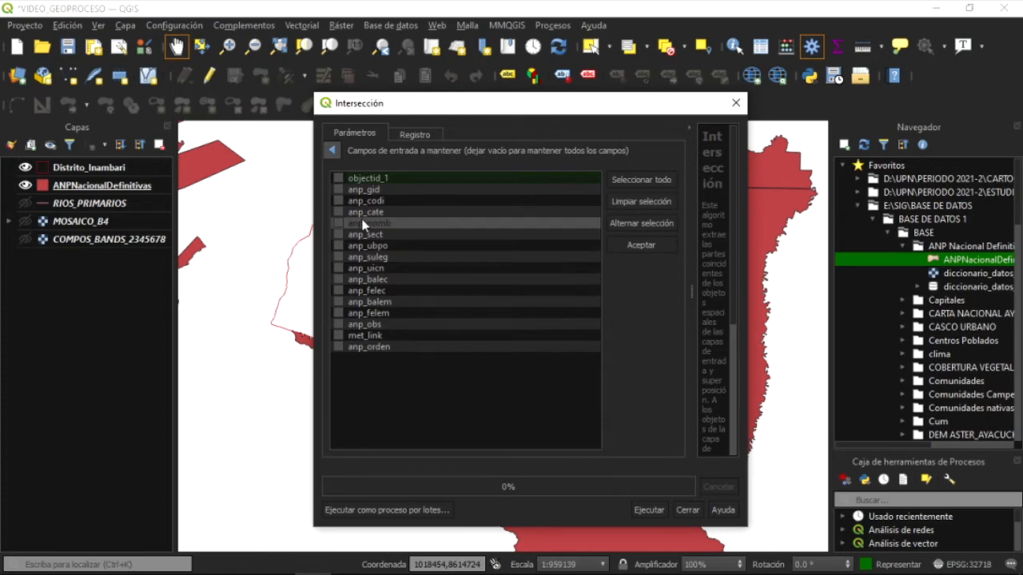
click(338, 212)
click(338, 223)
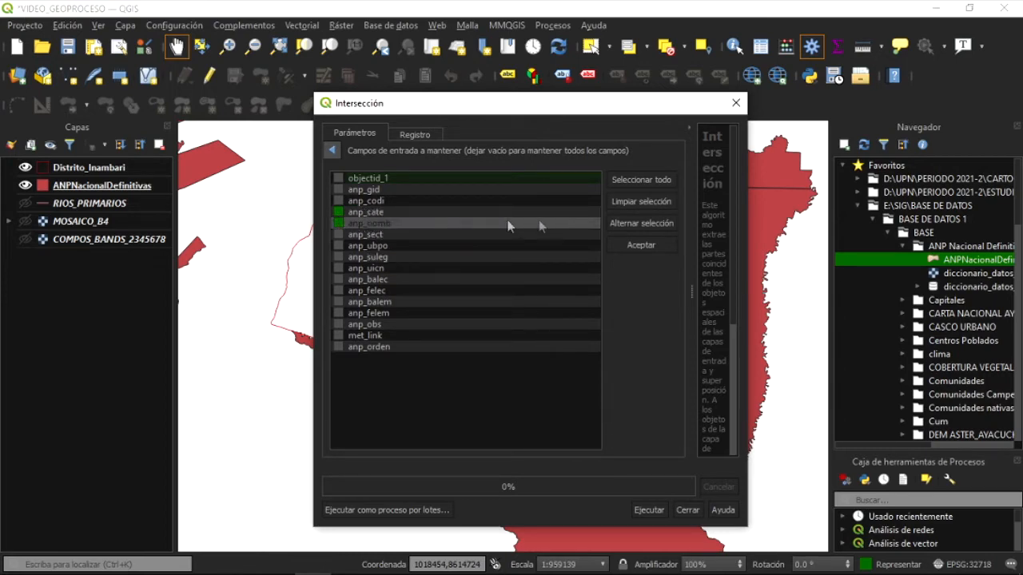
click(613, 244)
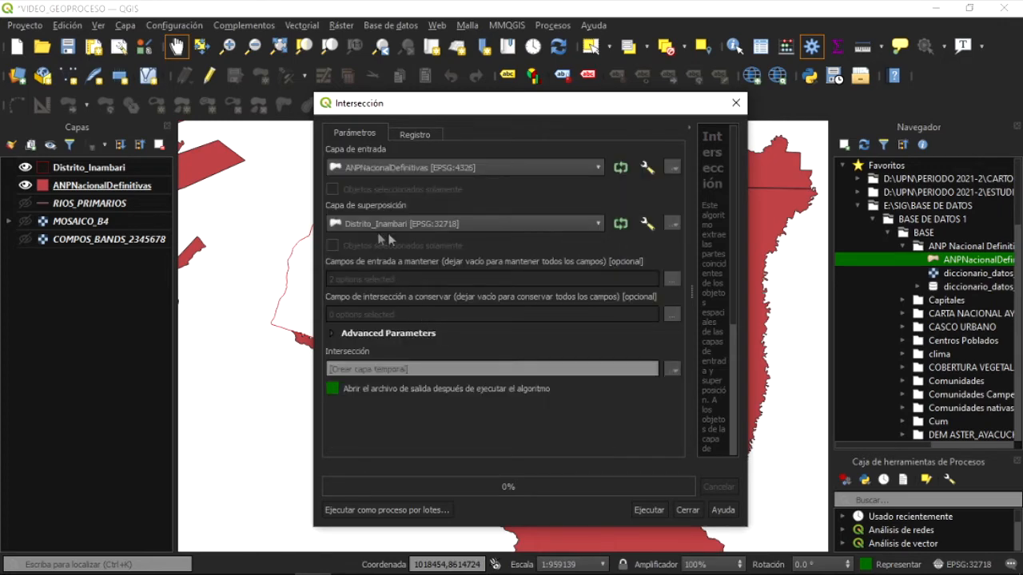
- Choose NOMB_DIS, AREA_KM2 and PERIM_KM as the overlay fields to keep in the intersection
click(666, 315)
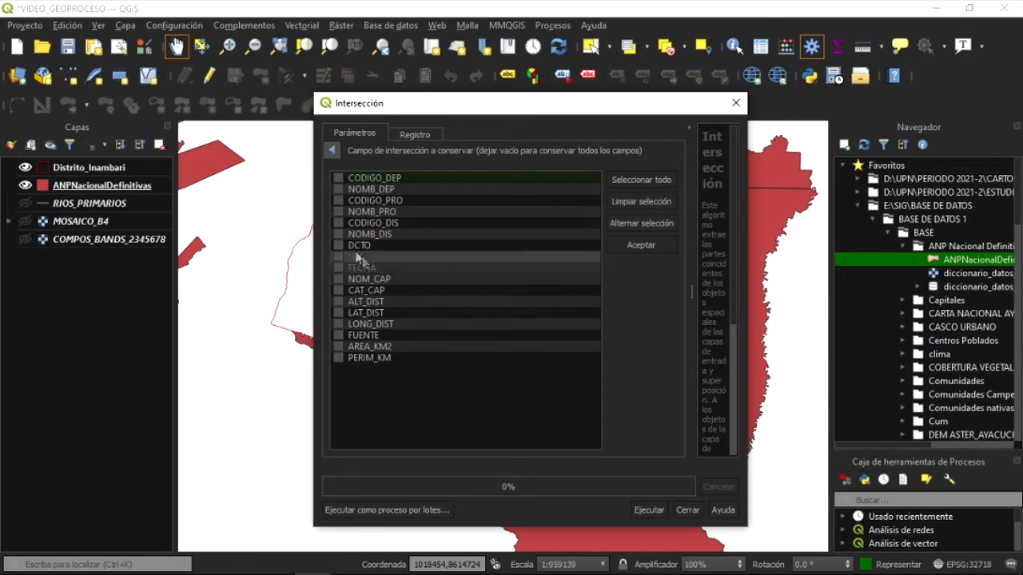
click(338, 234)
click(337, 345)
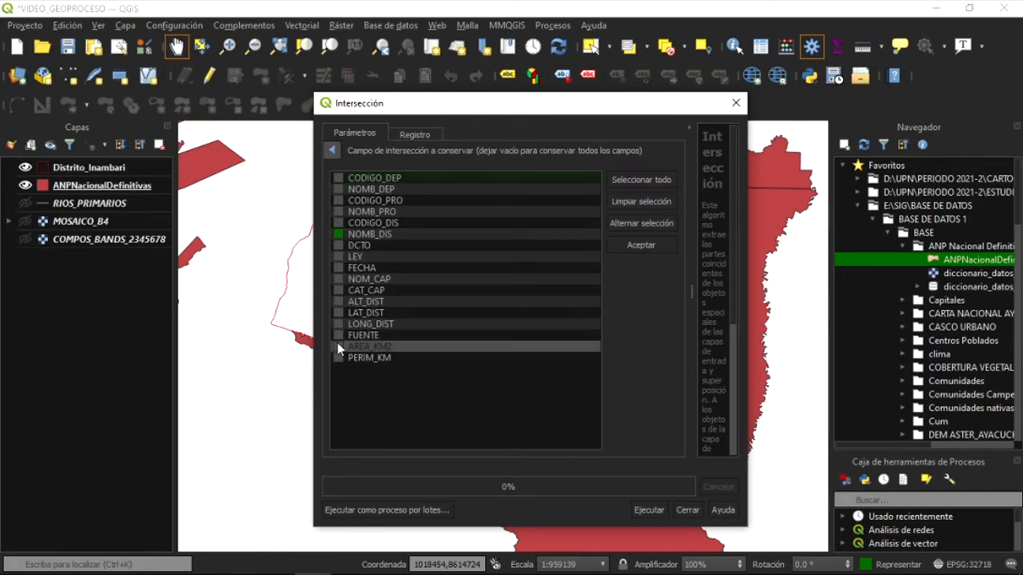
click(338, 358)
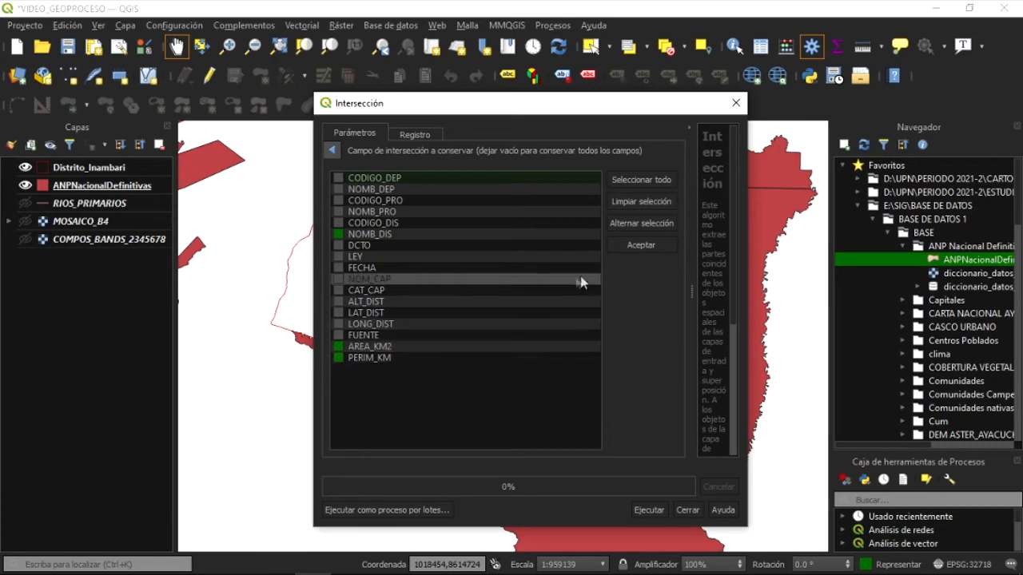
click(639, 245)
- Run the intersection with its output saved as shapefile INTERSECCION in the BASE DE DATOS folder, and hide the ANPNacionalDefinitivas layer
click(678, 365)
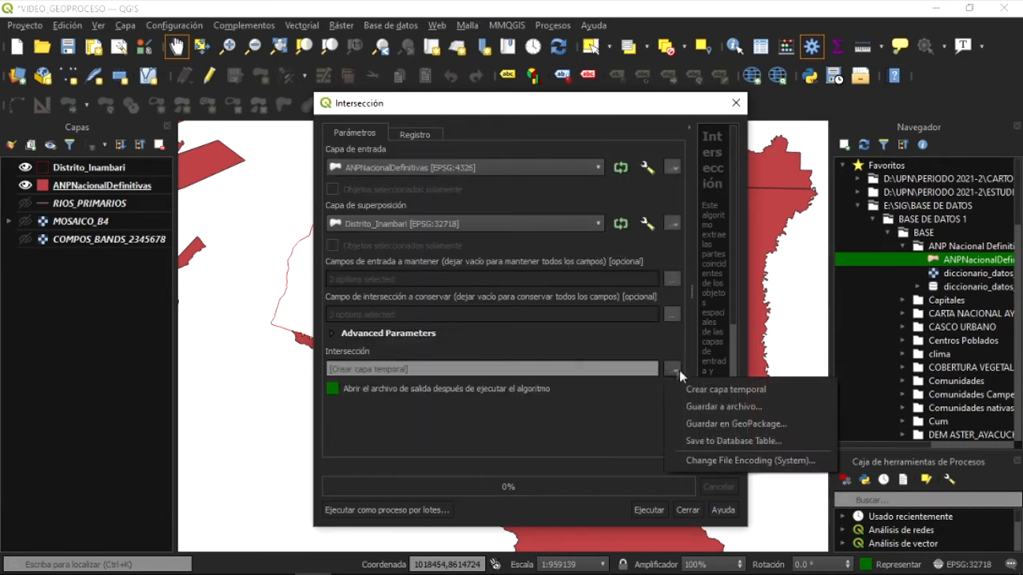
click(697, 398)
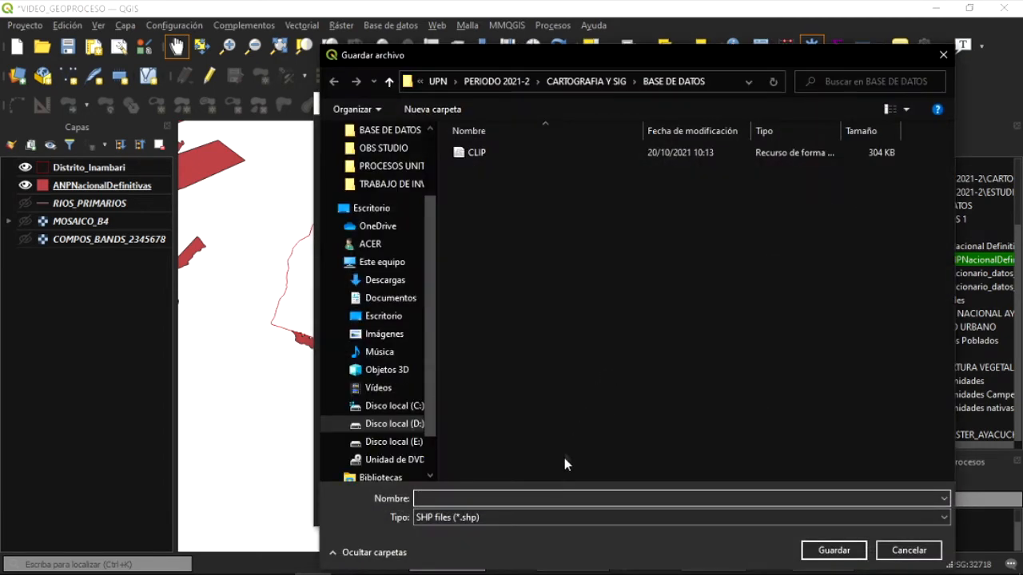
text(INTERSECCION)
click(833, 551)
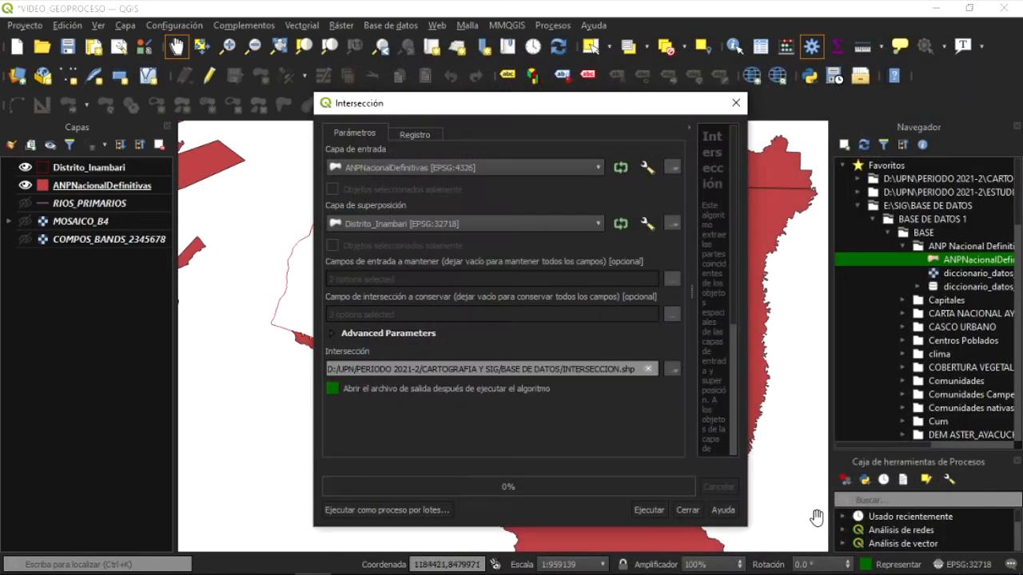
click(649, 509)
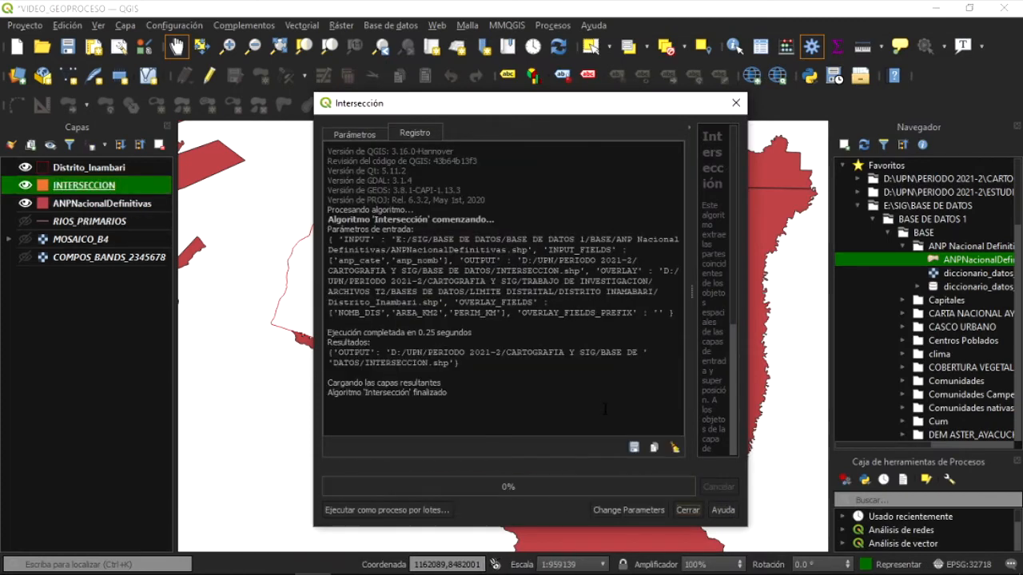
click(688, 510)
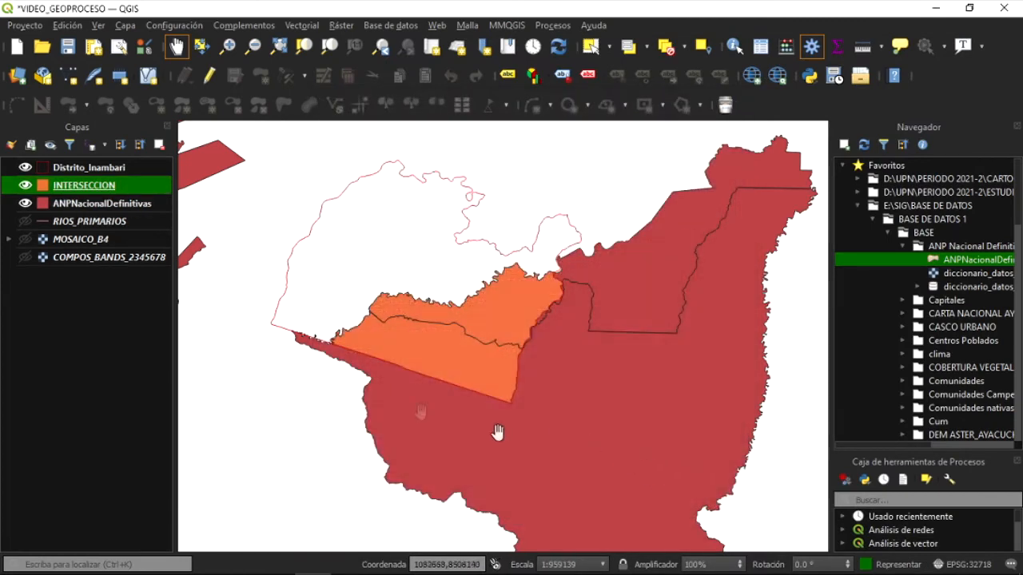
click(25, 203)
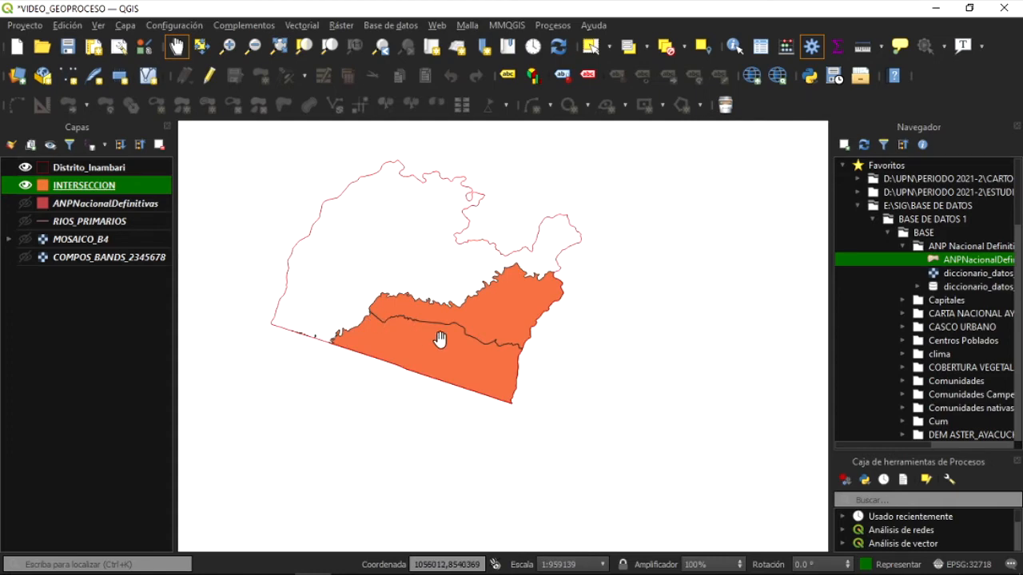
scroll(462, 372, up, 1)
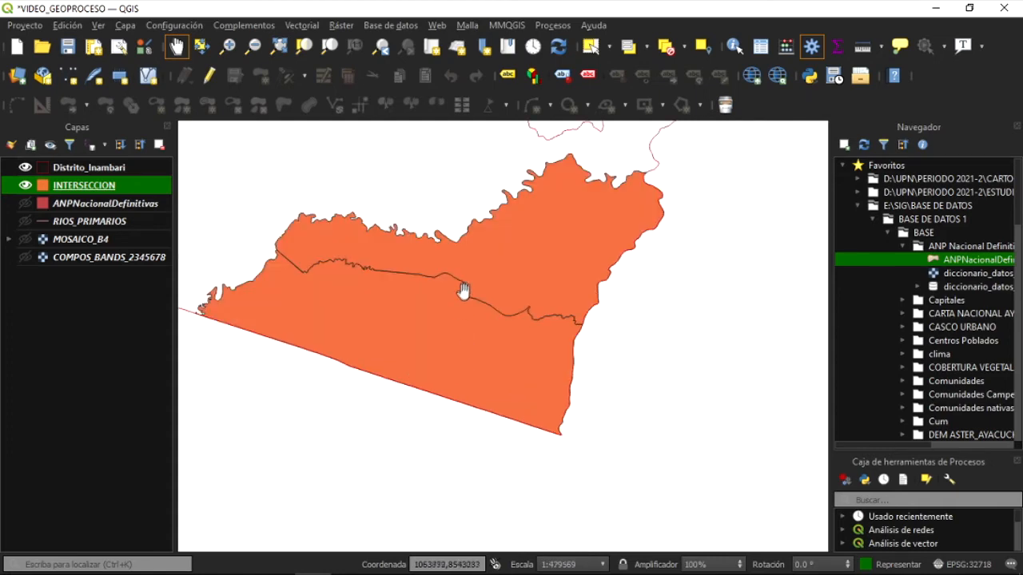
scroll(464, 290, down, 1)
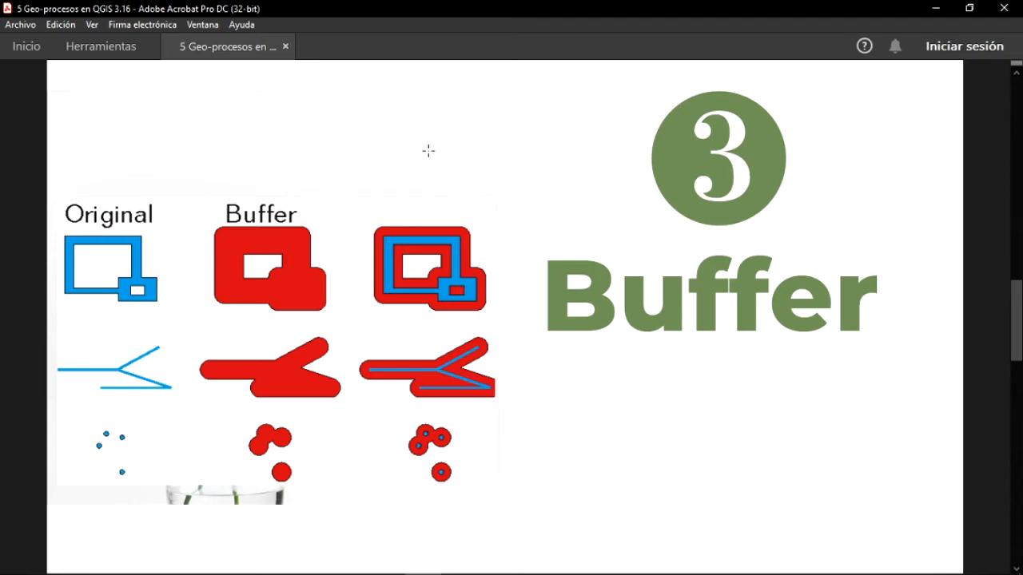
- Switch to QGIS, show Distrito_Inambari_buffer100m over MOSAICO_B4 with Distrito_Inambari hidden, and compare the raster's stepped edge with the outline
click(313, 564)
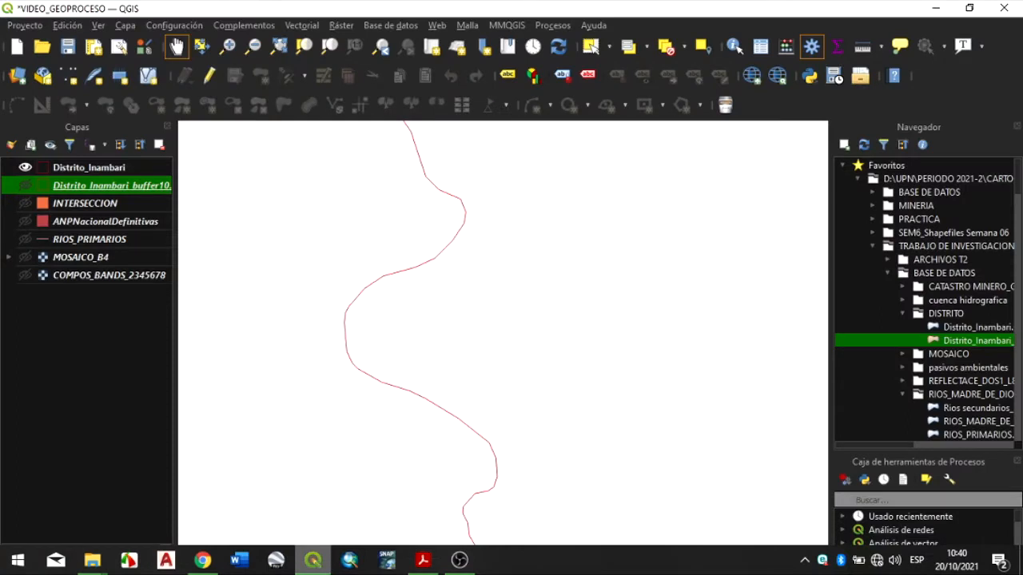
drag(389, 382, 462, 373)
scroll(462, 373, down, 1)
scroll(482, 345, up, 1)
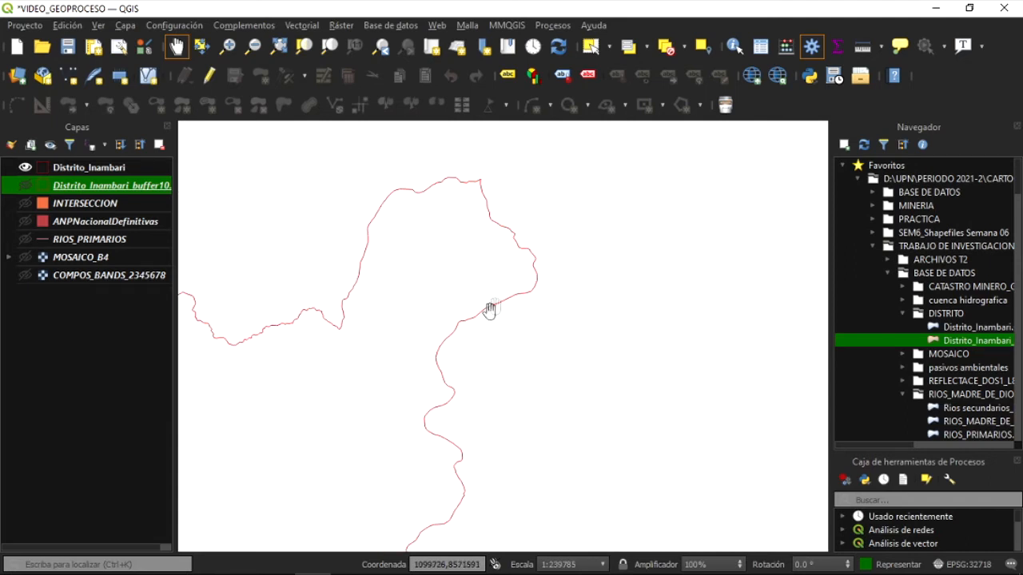
scroll(537, 260, up, 1)
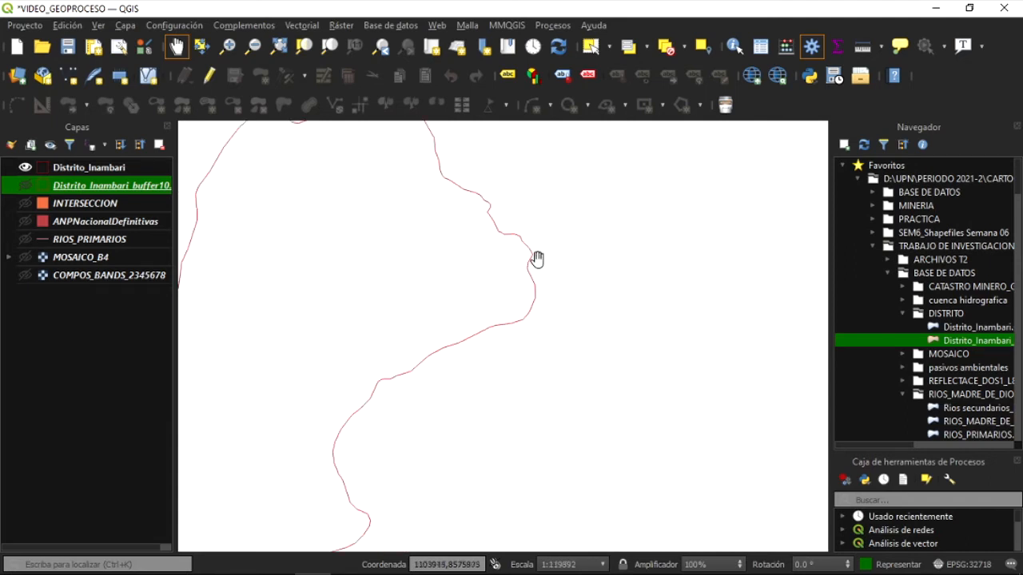
click(27, 185)
click(26, 167)
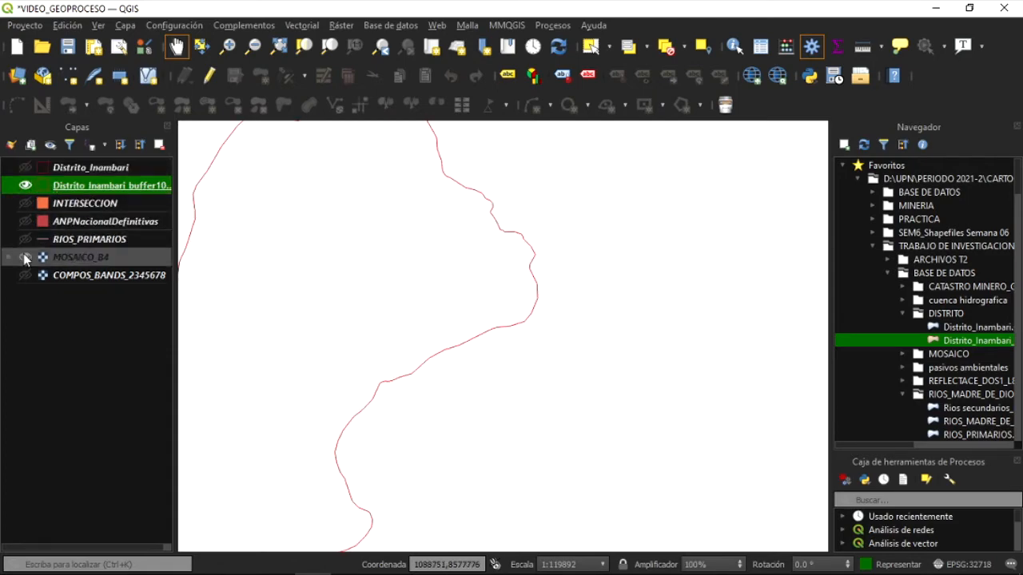
click(25, 258)
scroll(276, 276, up, 3)
scroll(356, 334, up, 5)
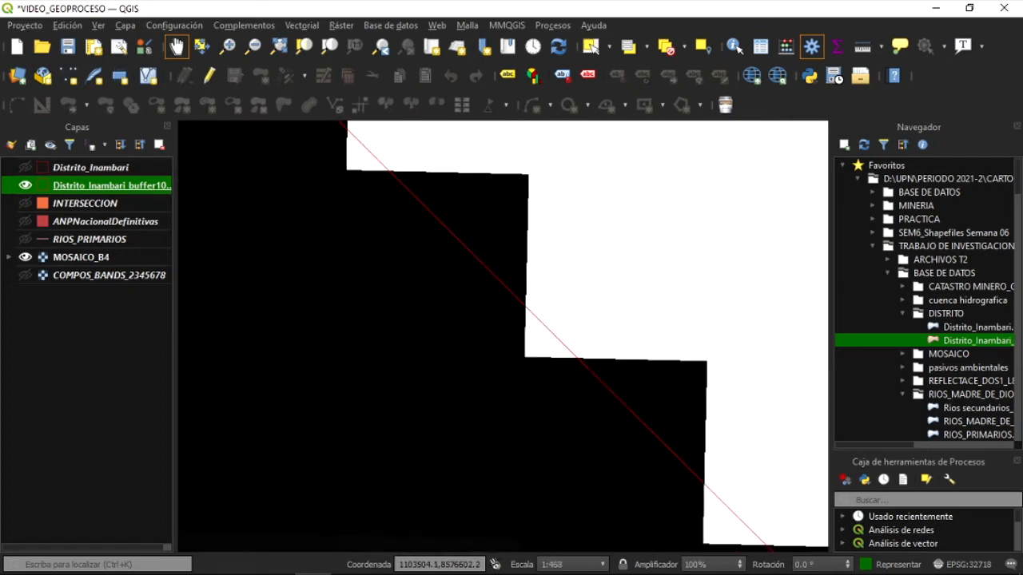
mouse_move(533, 333)
mouse_down()
mouse_move(537, 353)
mouse_move(551, 333)
mouse_up()
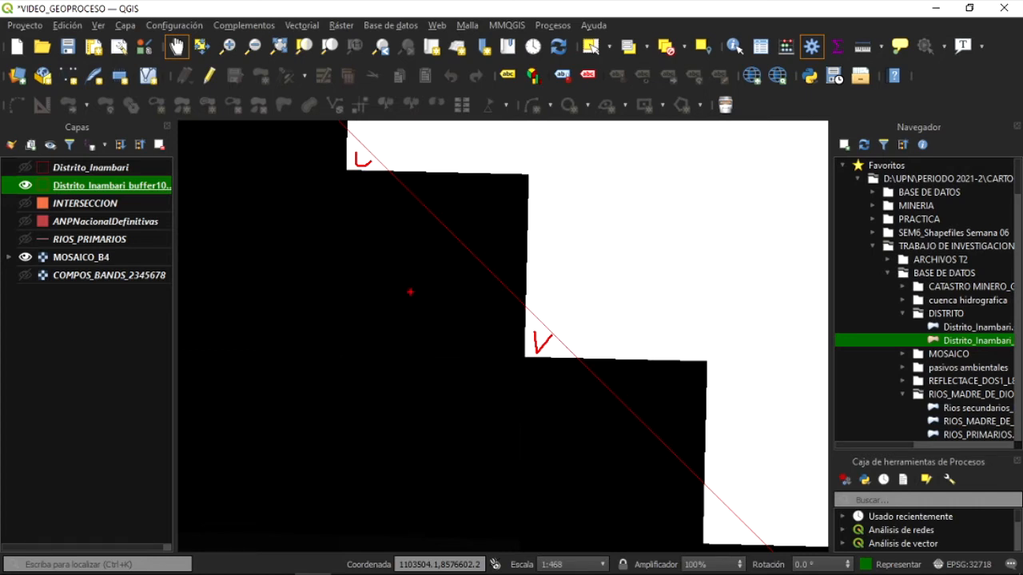
- Clear the screen marks, hide Distrito_Inambari_buffer100m and MOSAICO_B4, and show only the Distrito_Inambari outline again
key(Escape)
click(24, 186)
click(24, 258)
click(24, 167)
scroll(526, 274, down, 5)
scroll(529, 280, down, 3)
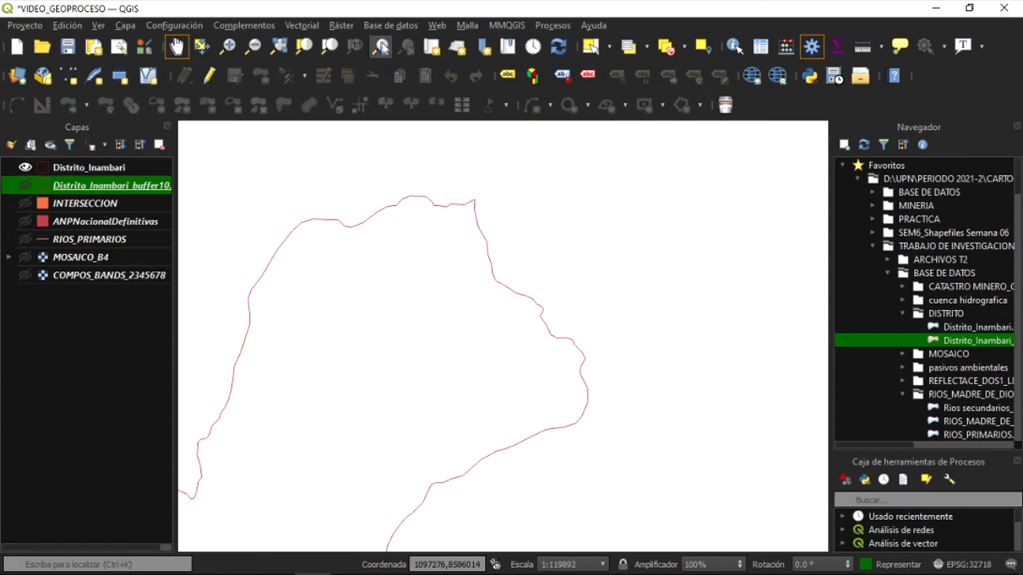
- Set up a vector buffer of the Distrito_Inambari layer with a distance of 50 metres
click(302, 25)
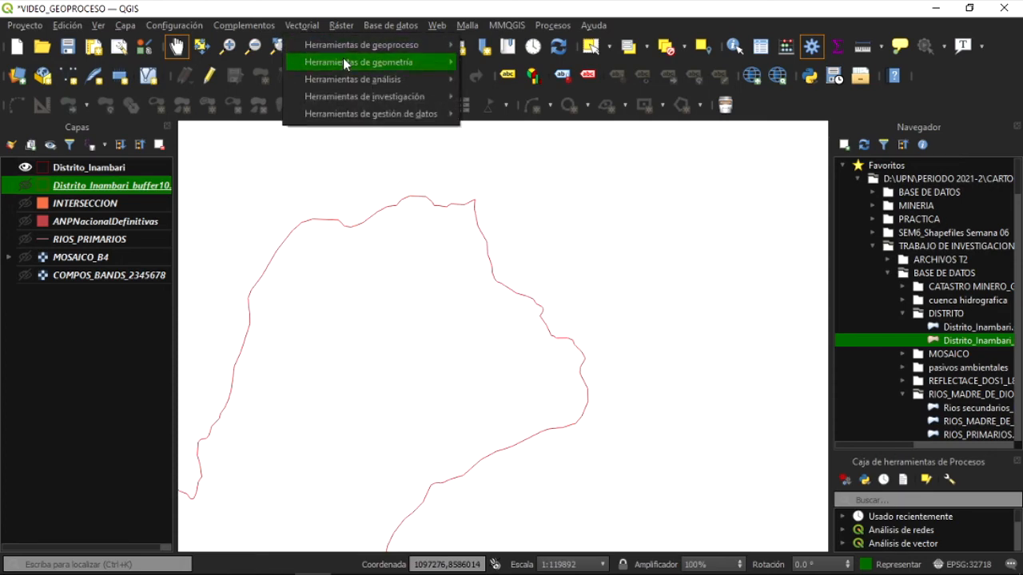
mouse_move(360, 46)
click(516, 49)
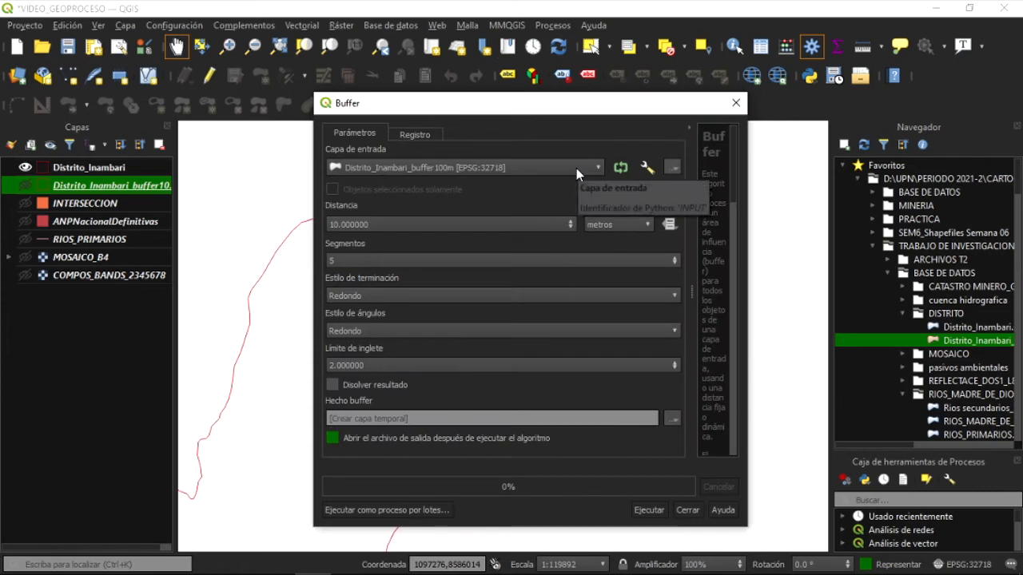
click(577, 167)
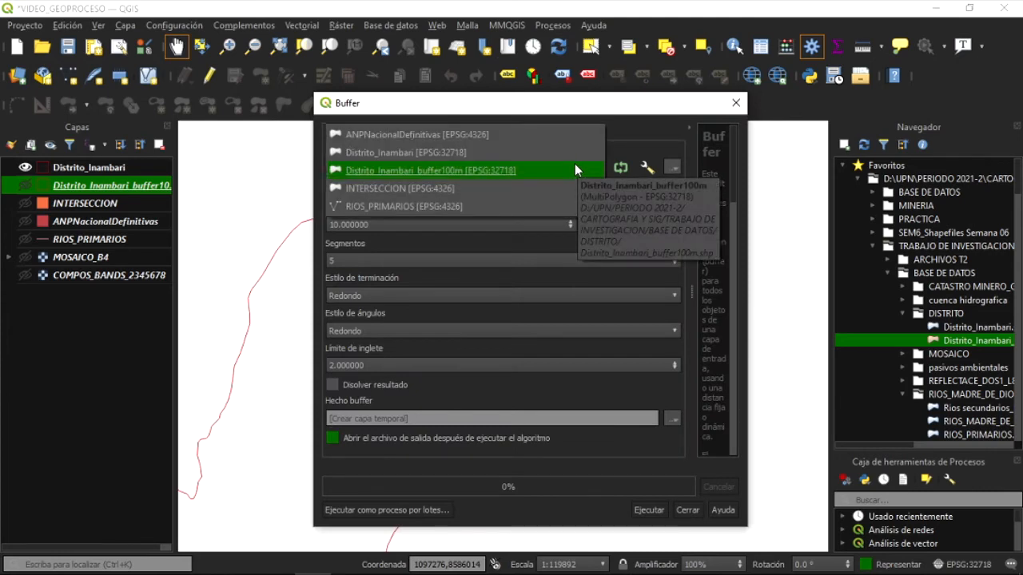
click(493, 150)
drag(424, 225, 310, 226)
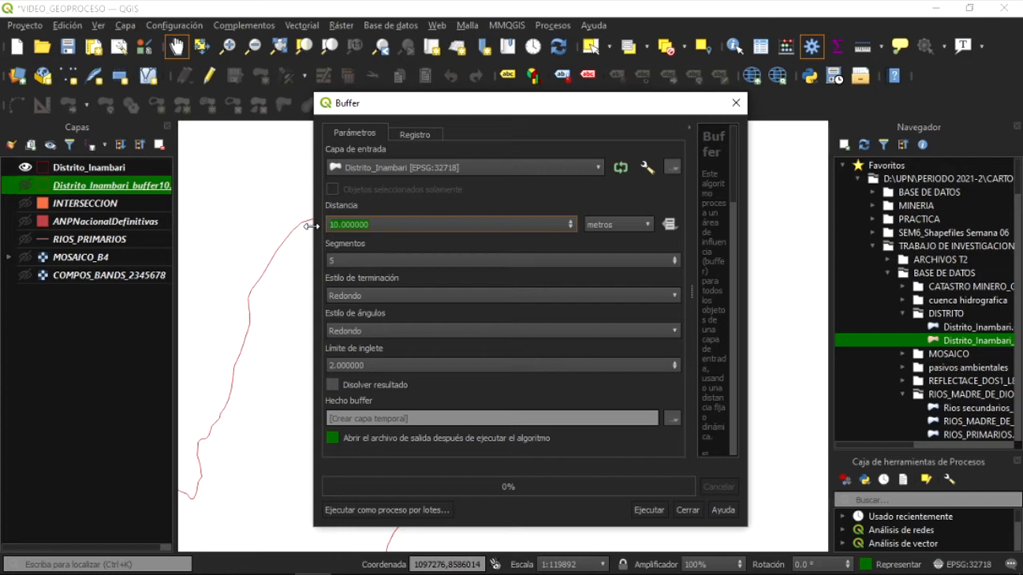
text(50)
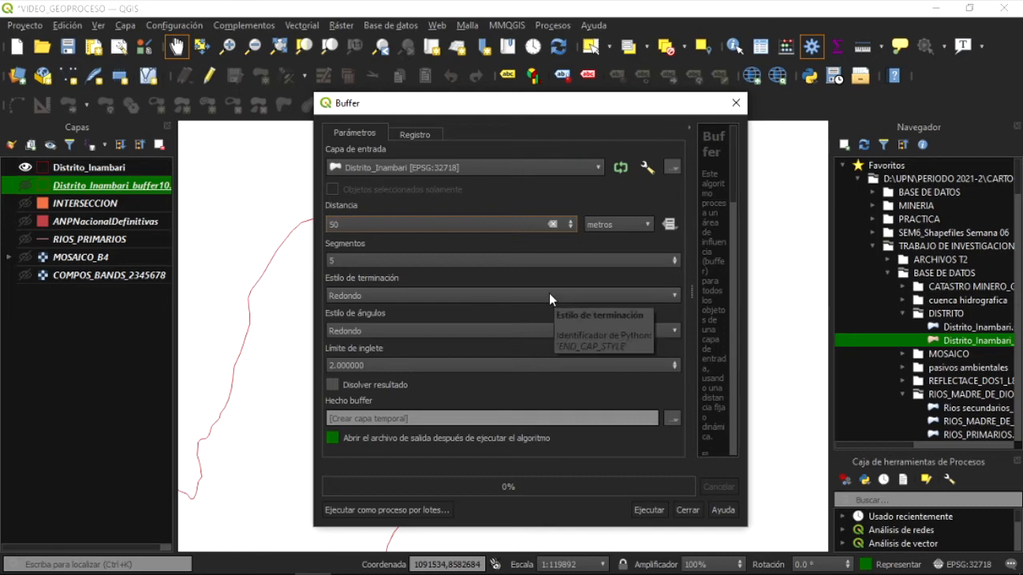
click(636, 267)
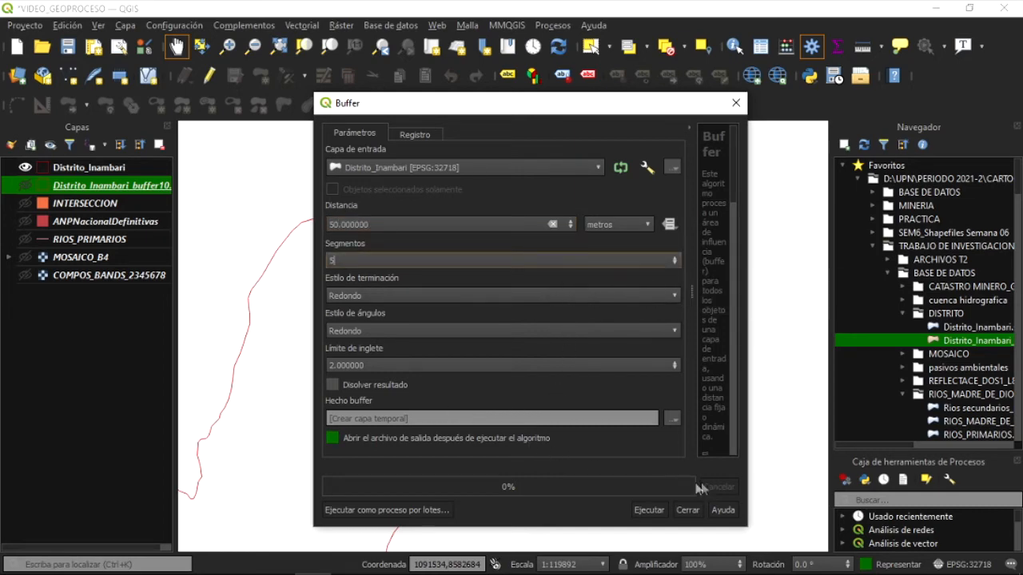
- Run the buffer with its output saved as shapefile BUFFER in the BASE DE DATOS folder, and close the tool
click(674, 418)
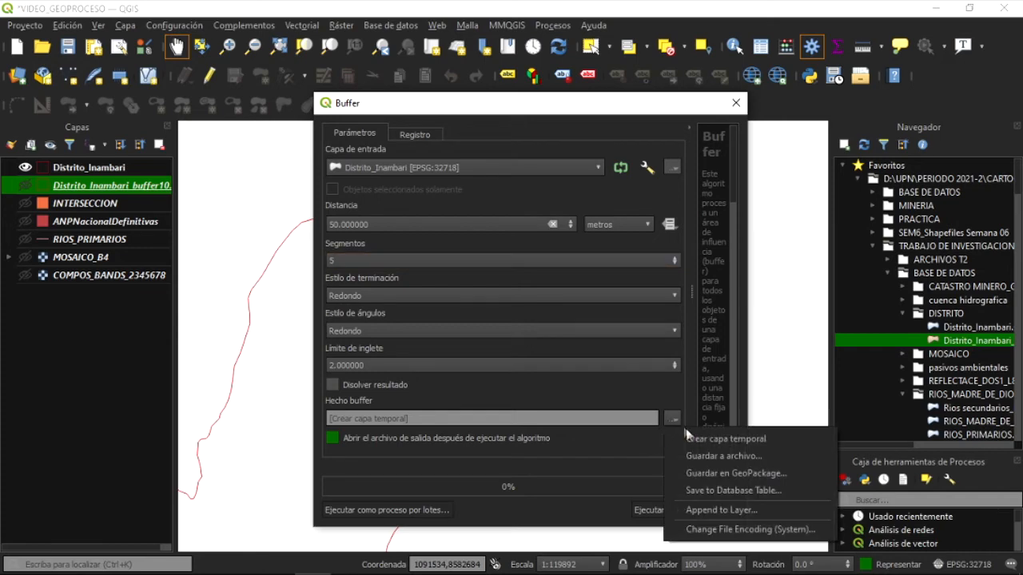
click(719, 455)
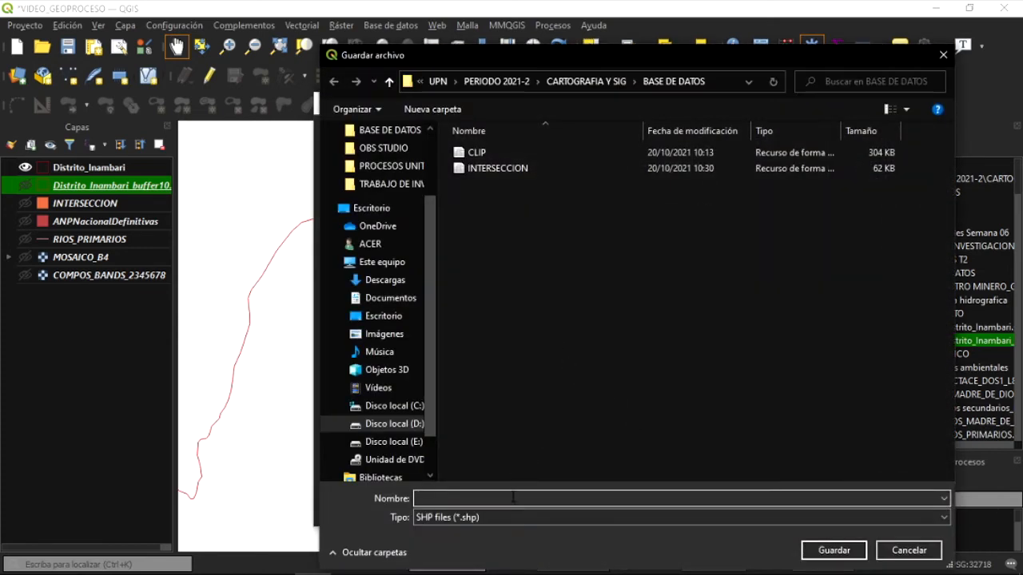
text(BUFFER)
click(831, 550)
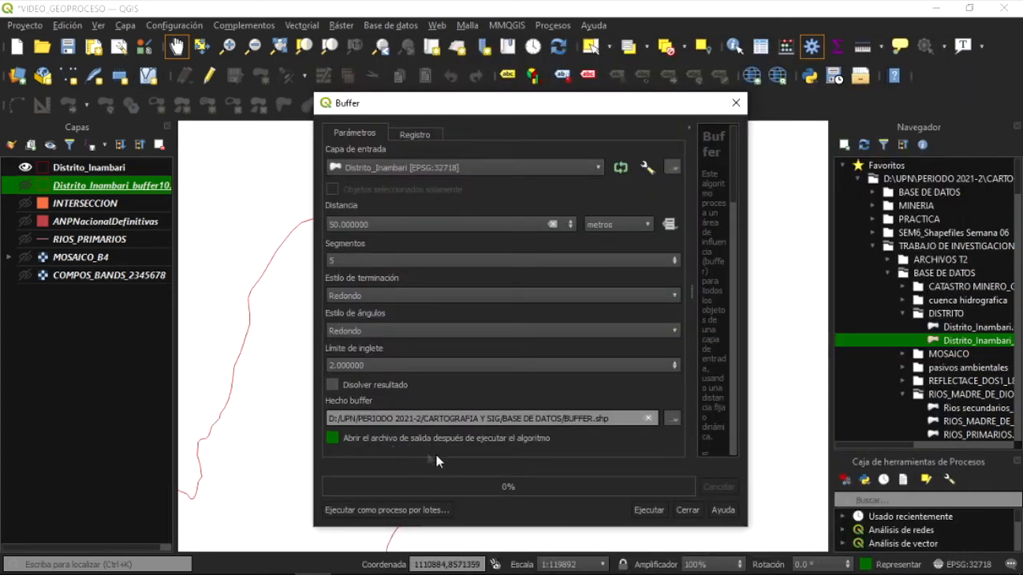
click(650, 510)
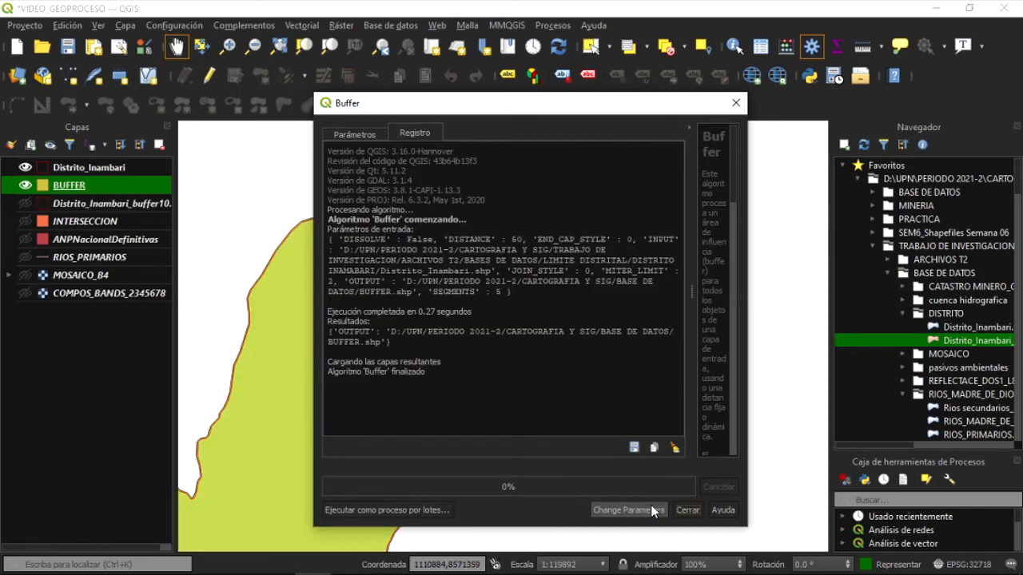
click(688, 510)
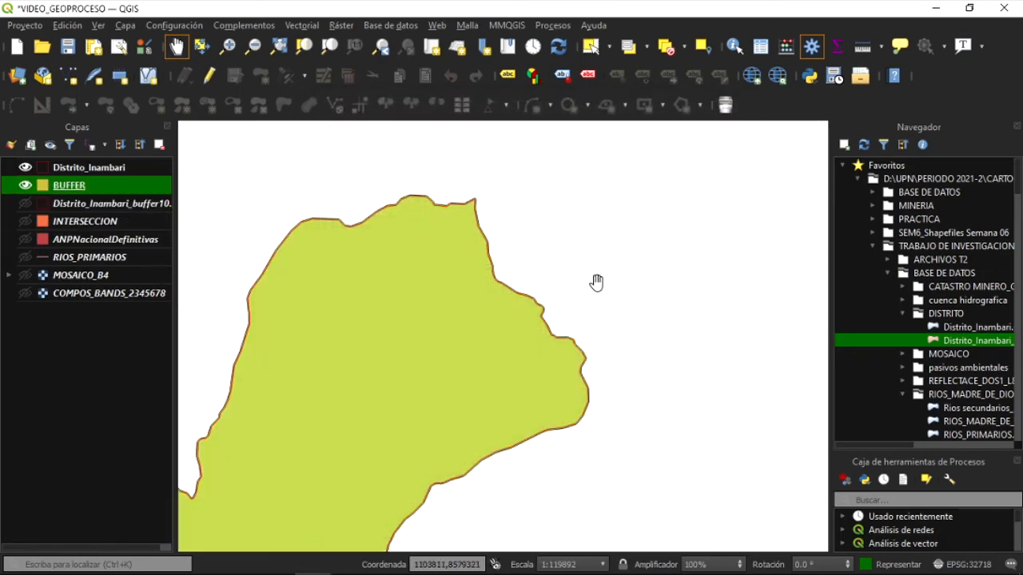
- Examine the gap between the BUFFER edge and the original Distrito_Inambari boundary up close
scroll(560, 286, up, 3)
scroll(511, 329, up, 1)
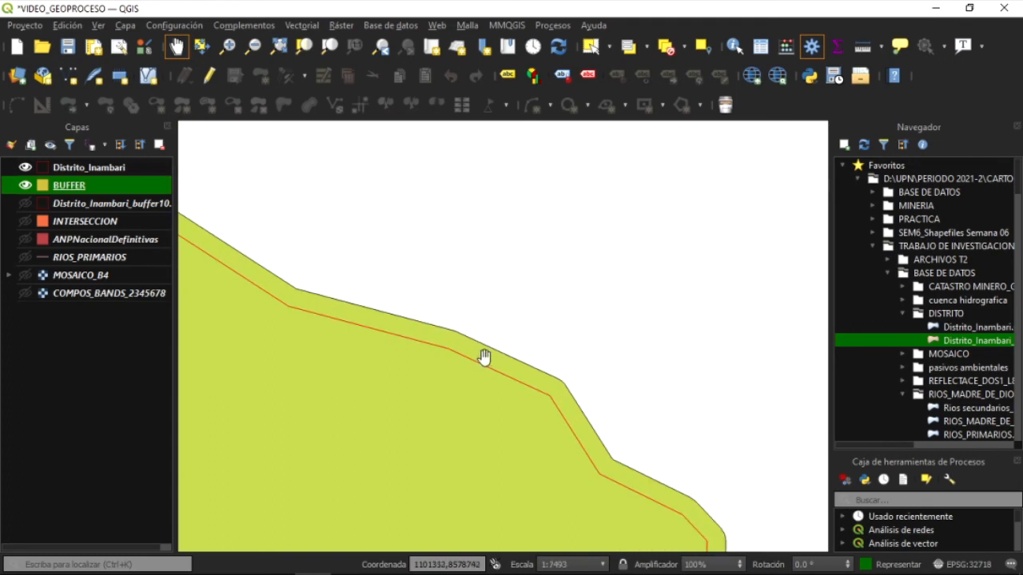
click(24, 168)
click(25, 168)
scroll(448, 354, up, 2)
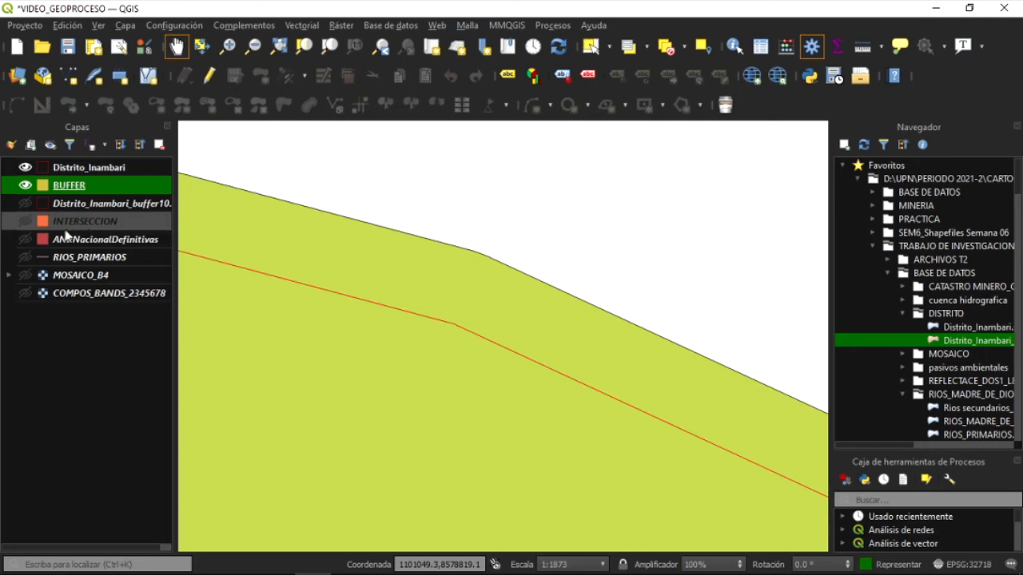
- Show the MOSAICO_B4 raster beneath the BUFFER layer and compare its stepped edge with the buffer and district outlines
click(25, 275)
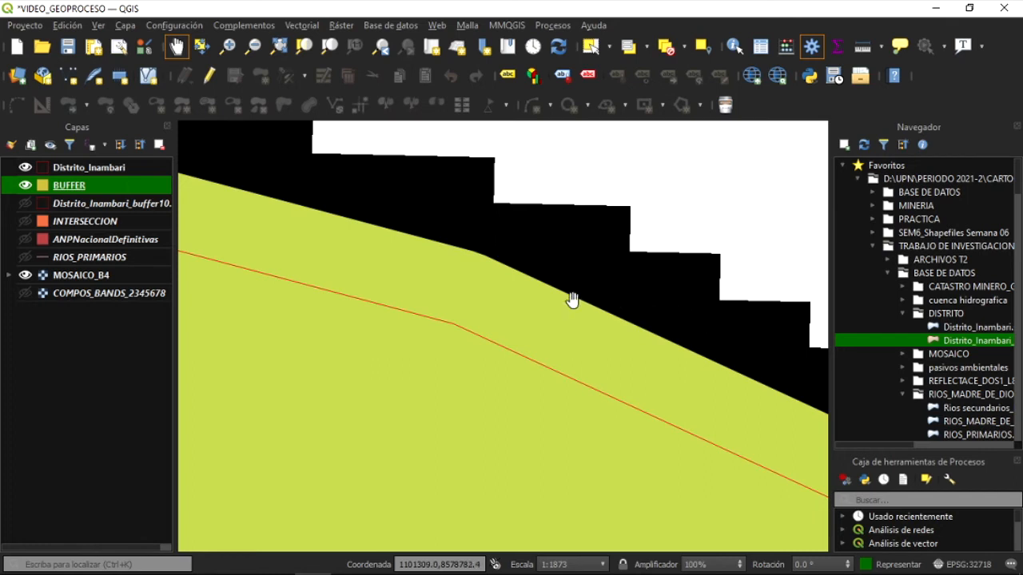
mouse_move(550, 286)
mouse_down()
mouse_move(552, 344)
mouse_move(648, 367)
mouse_move(717, 364)
mouse_move(717, 431)
mouse_move(799, 431)
mouse_up()
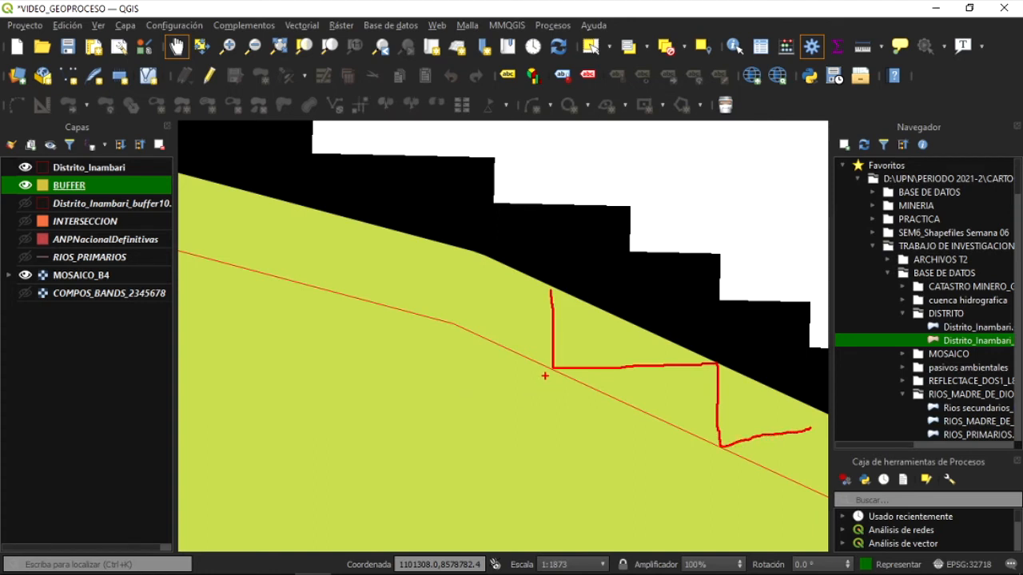
key(Escape)
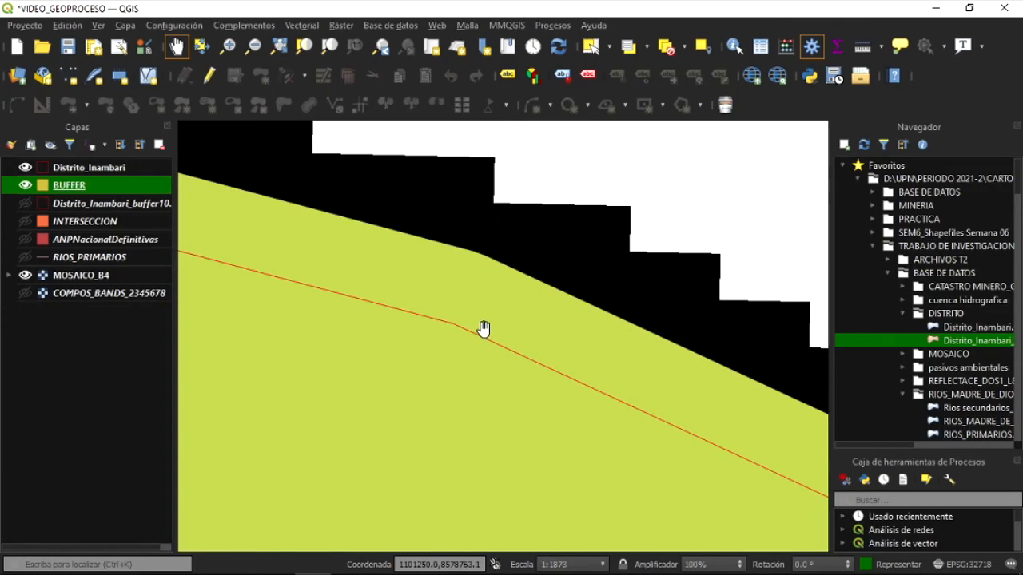
scroll(482, 329, up, 1)
scroll(482, 330, down, 1)
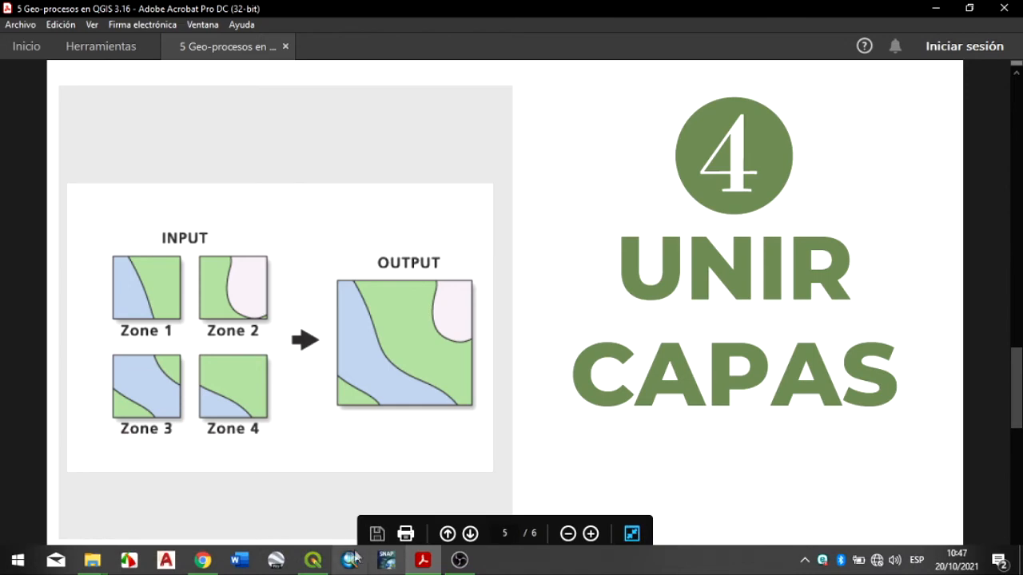
- Switch to QGIS and look over the adjoining CURVAS layers covering the Inambari district
click(312, 561)
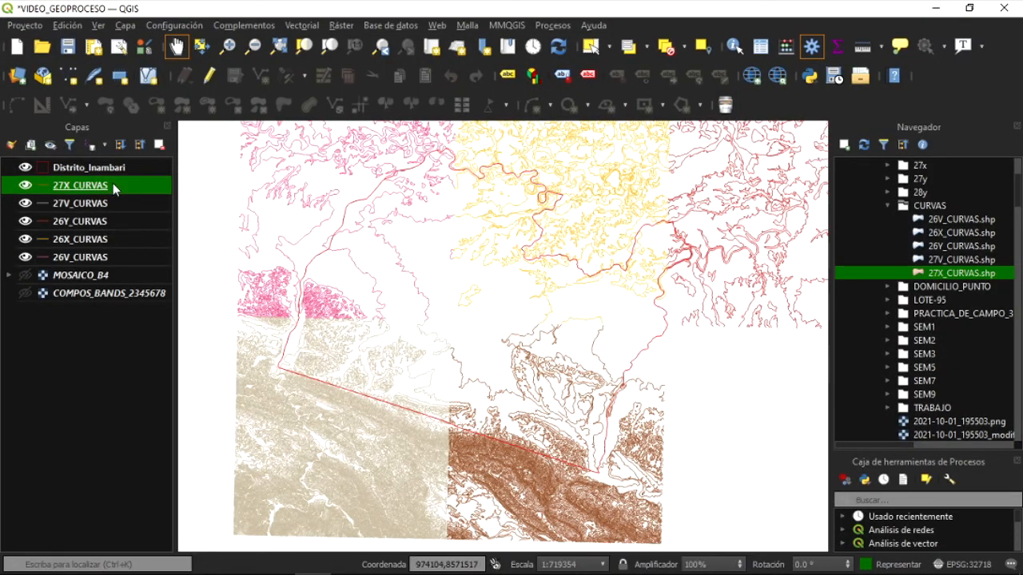
click(107, 203)
click(106, 237)
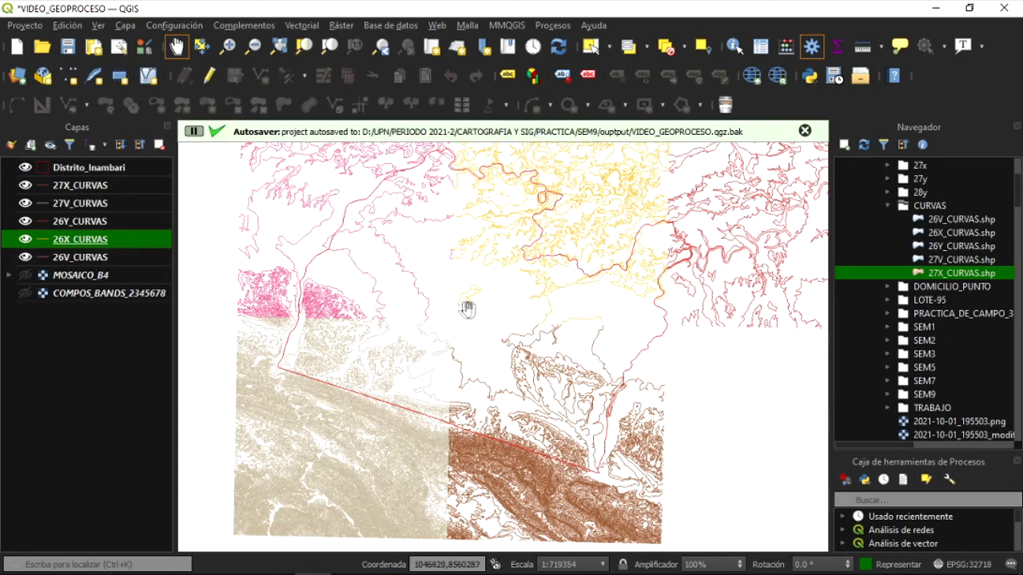
drag(488, 297, 500, 343)
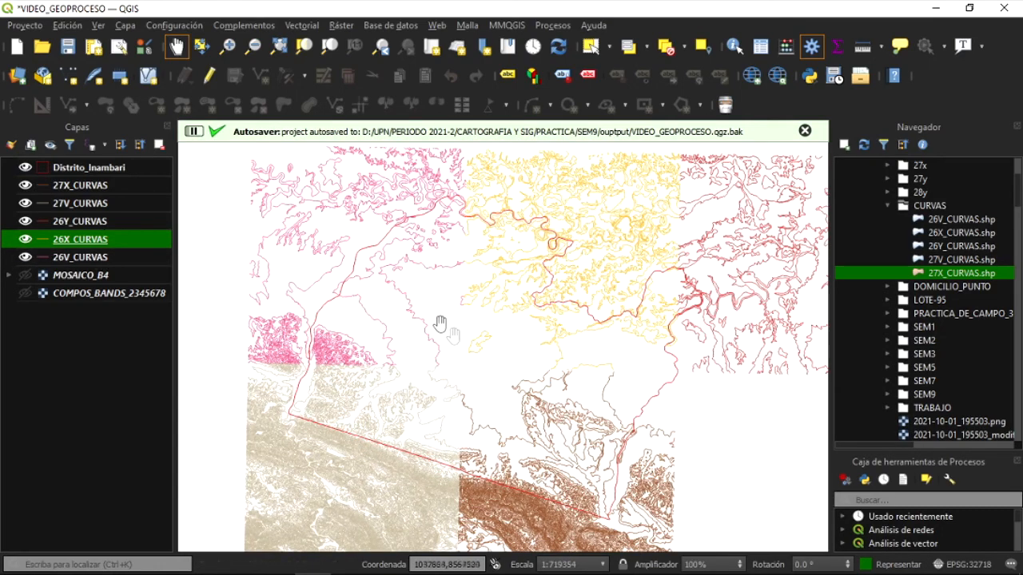
- Open Merge Vector Layers and choose 26V_CURVAS, 26X_CURVAS, 26Y_CURVAS, 27V_CURVAS and 27X_CURVAS as the input layers
click(294, 26)
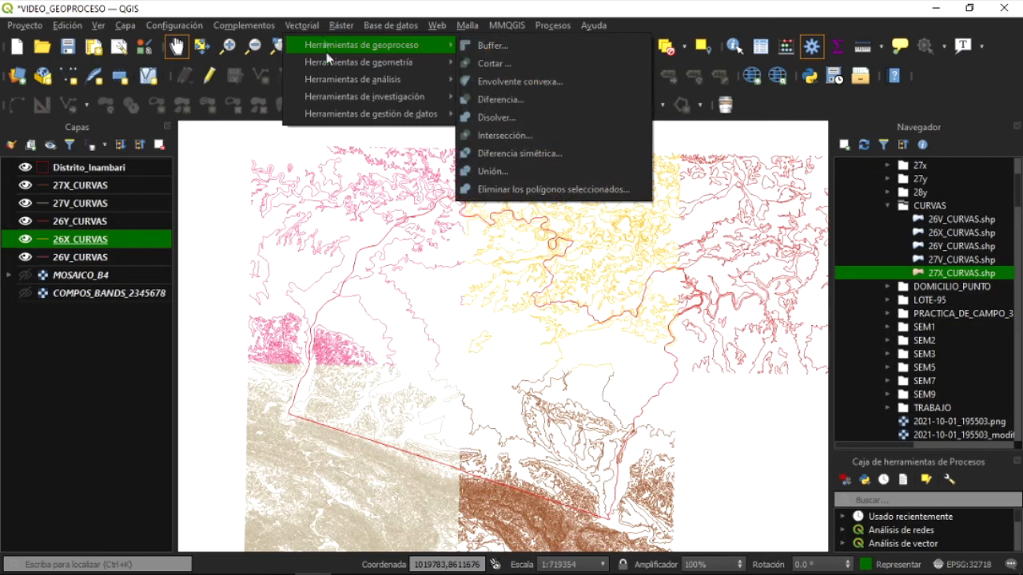
mouse_move(335, 109)
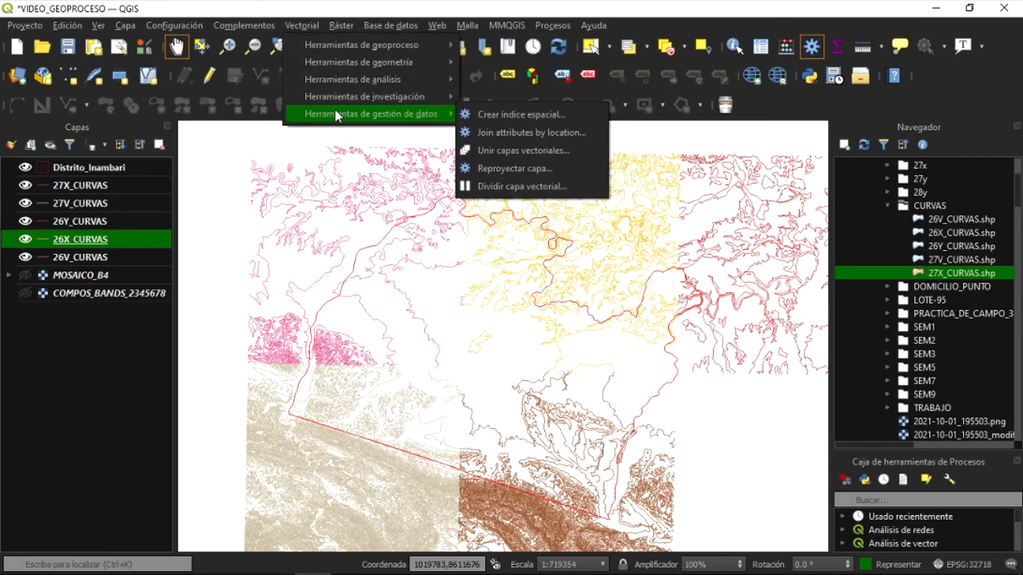
click(507, 152)
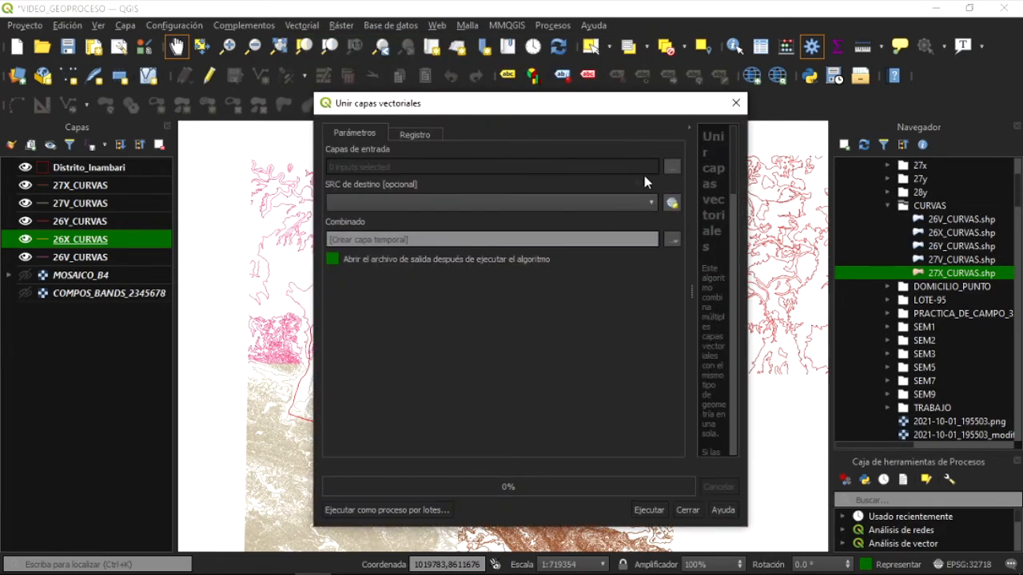
click(672, 167)
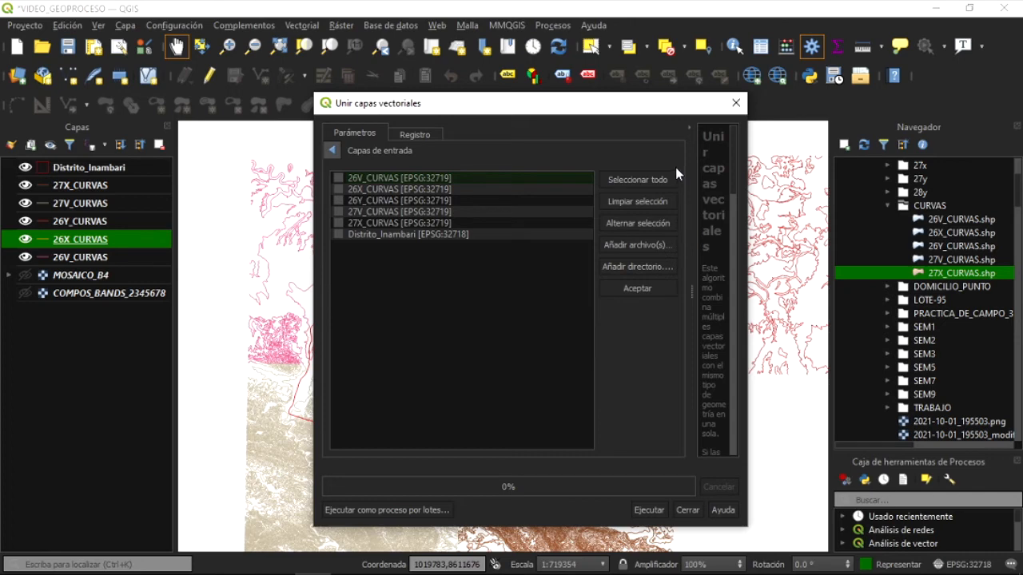
click(344, 172)
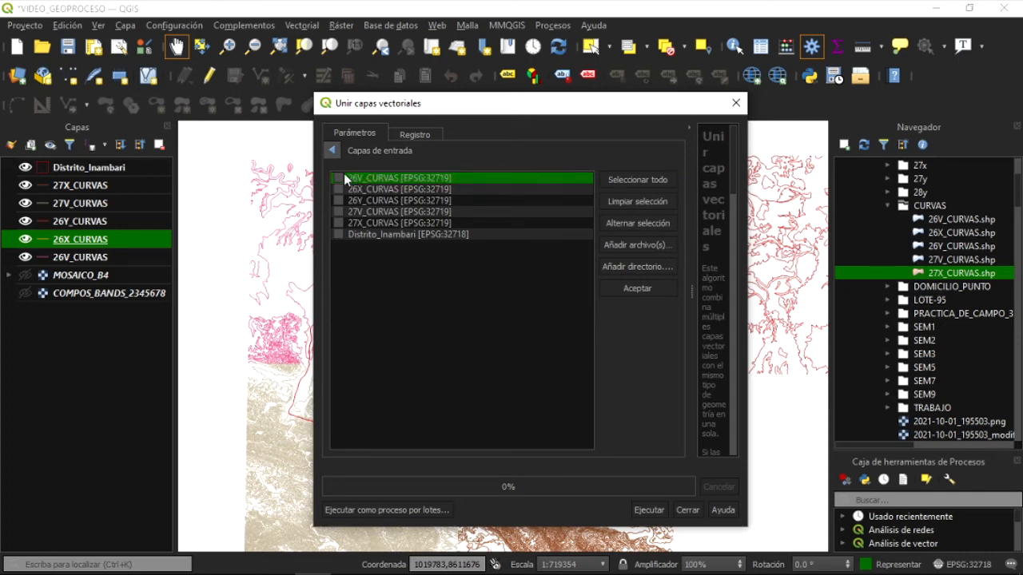
click(341, 187)
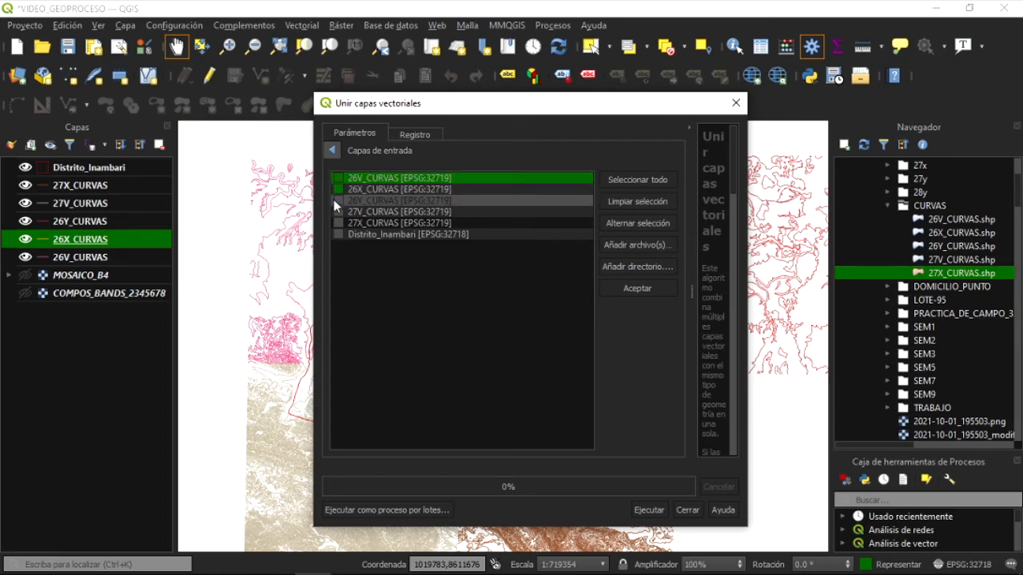
click(333, 200)
click(334, 211)
click(336, 223)
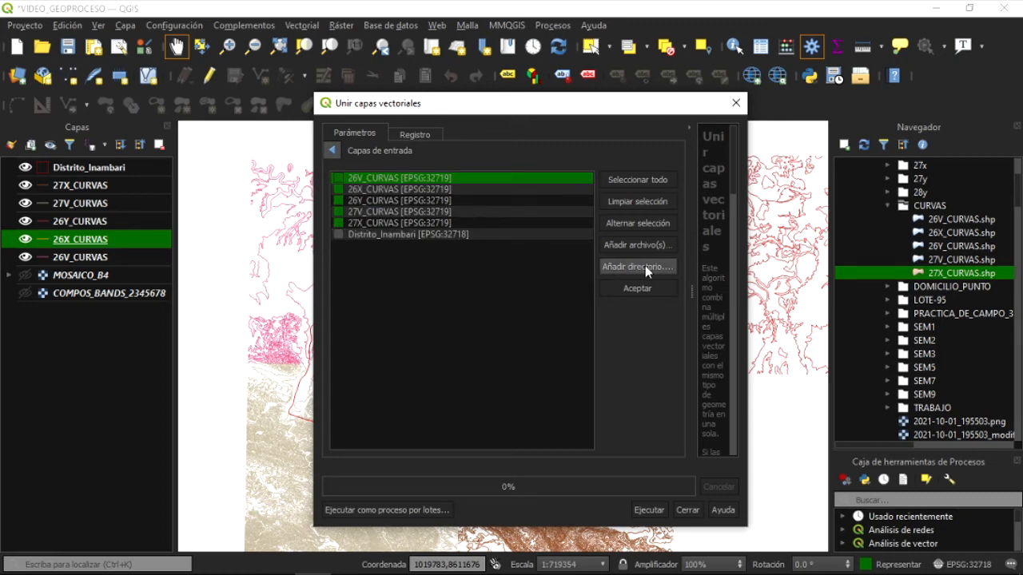
click(638, 288)
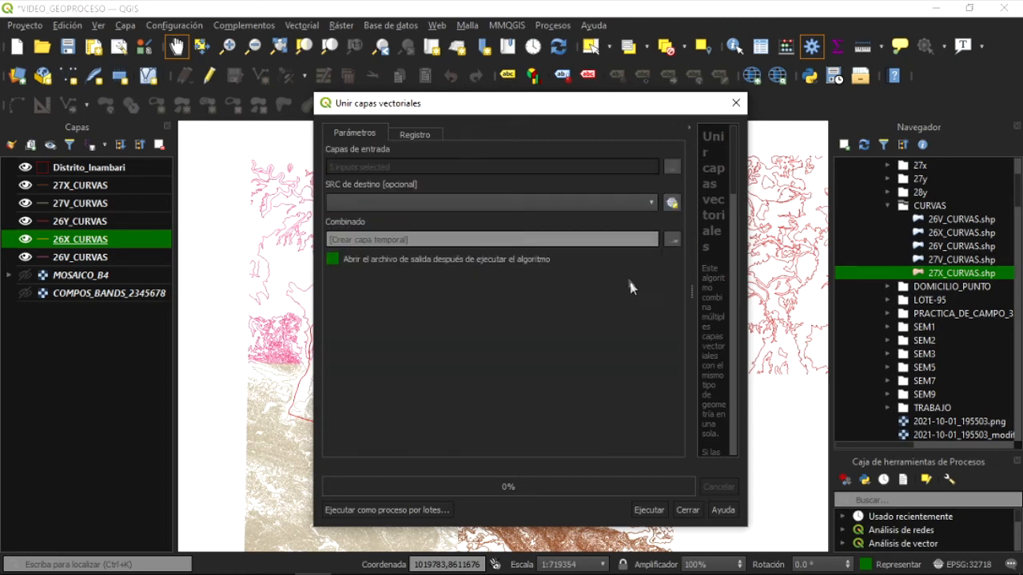
- Set the merge's destination coordinate system to WGS 84 / UTM zone 19S (EPSG:32719)
click(670, 207)
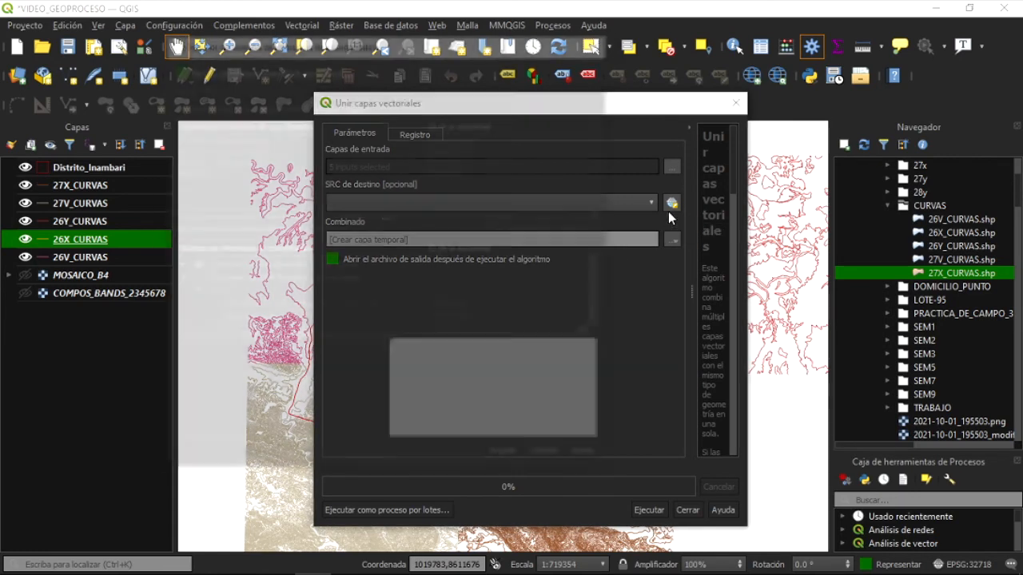
click(175, 68)
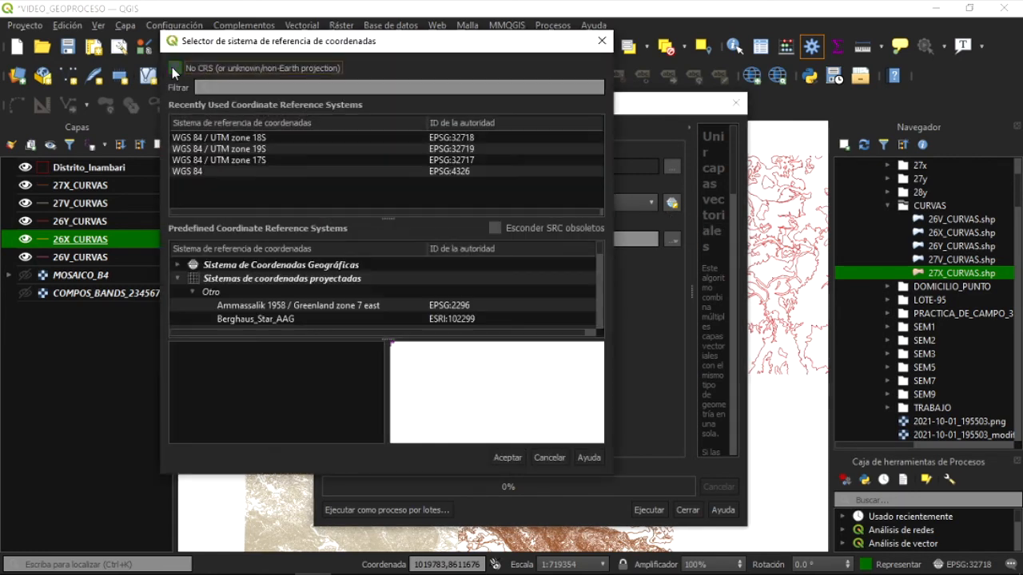
click(188, 150)
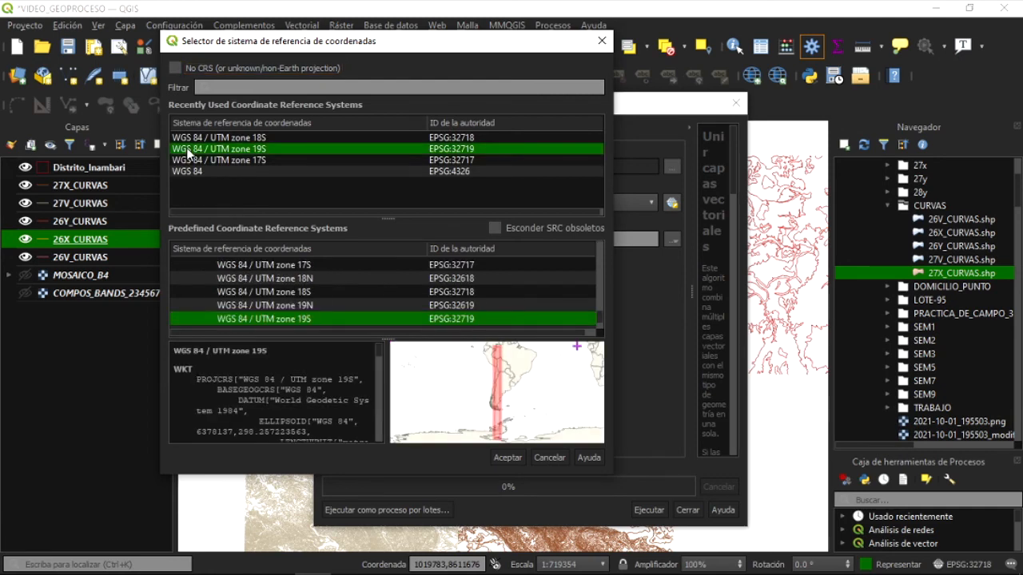
click(509, 458)
- Run the merge with its output saved as shapefile CURVAS in the BASE DE DATOS folder, and close the tool
click(673, 239)
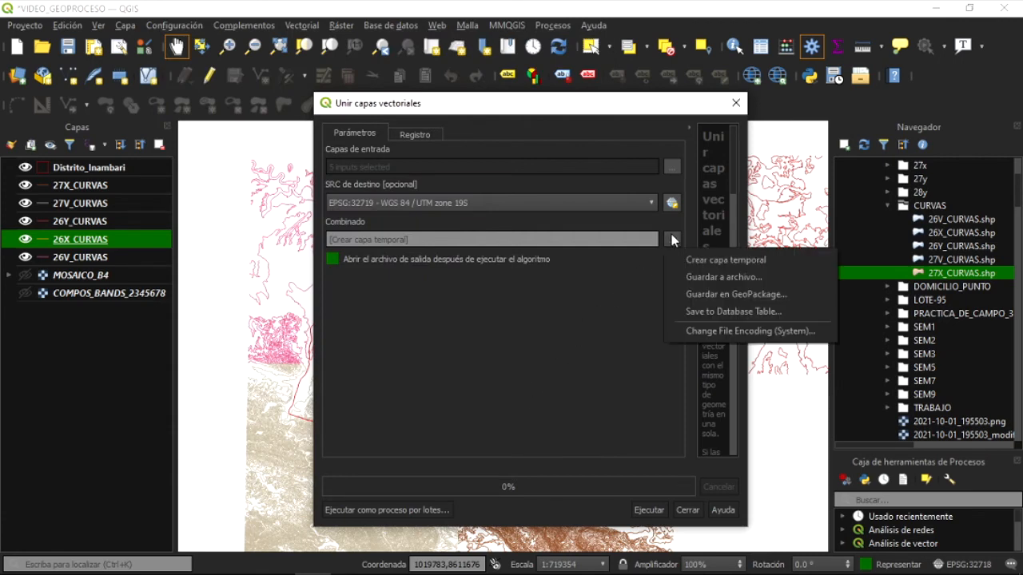
click(680, 278)
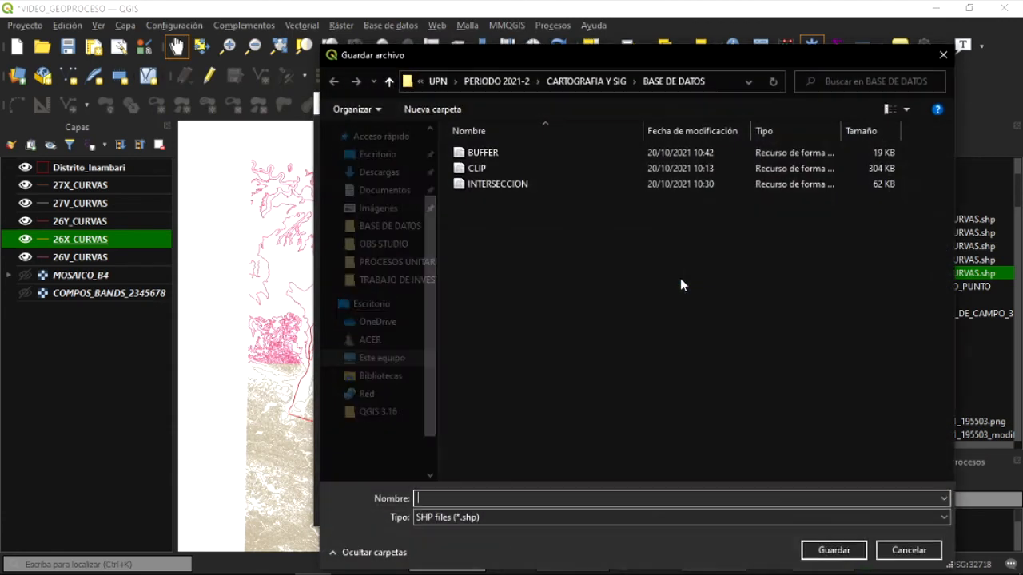
text(CURVAS)
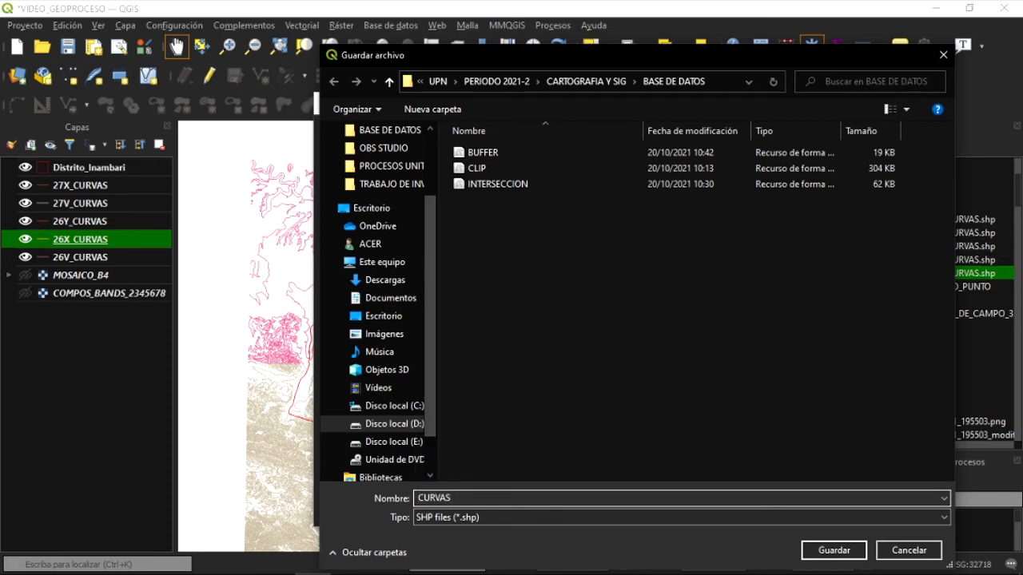
click(834, 551)
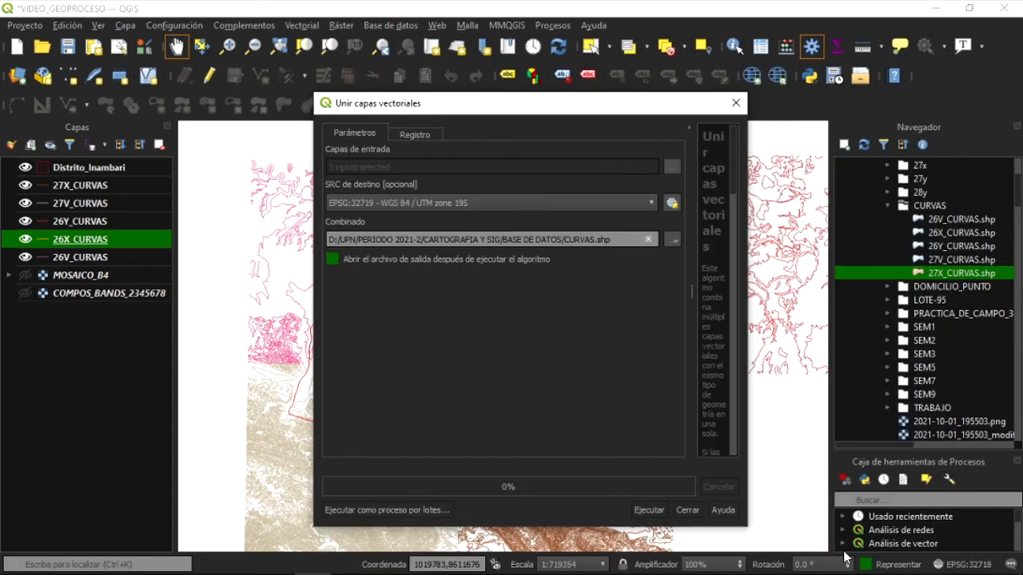
click(645, 506)
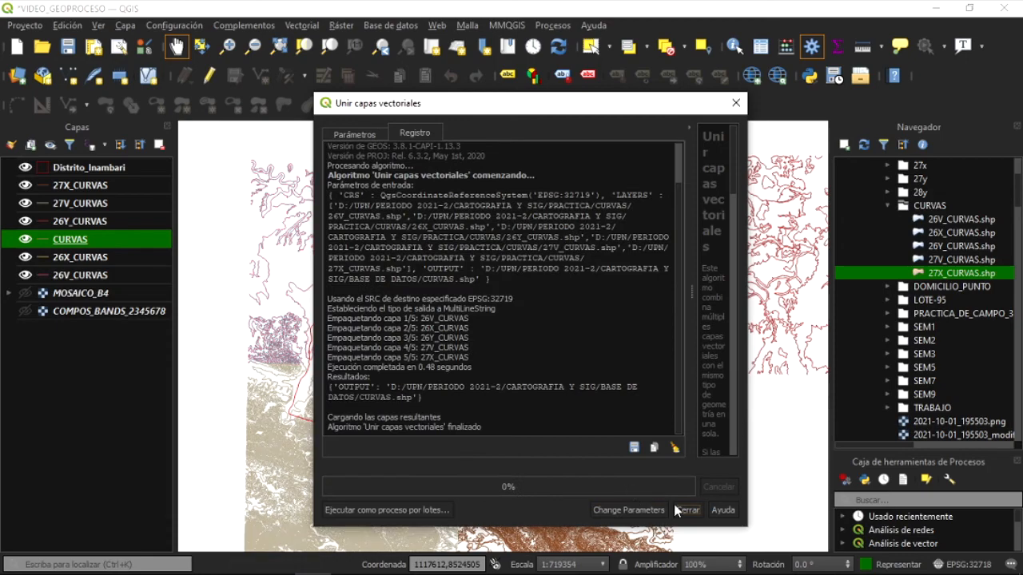
click(686, 510)
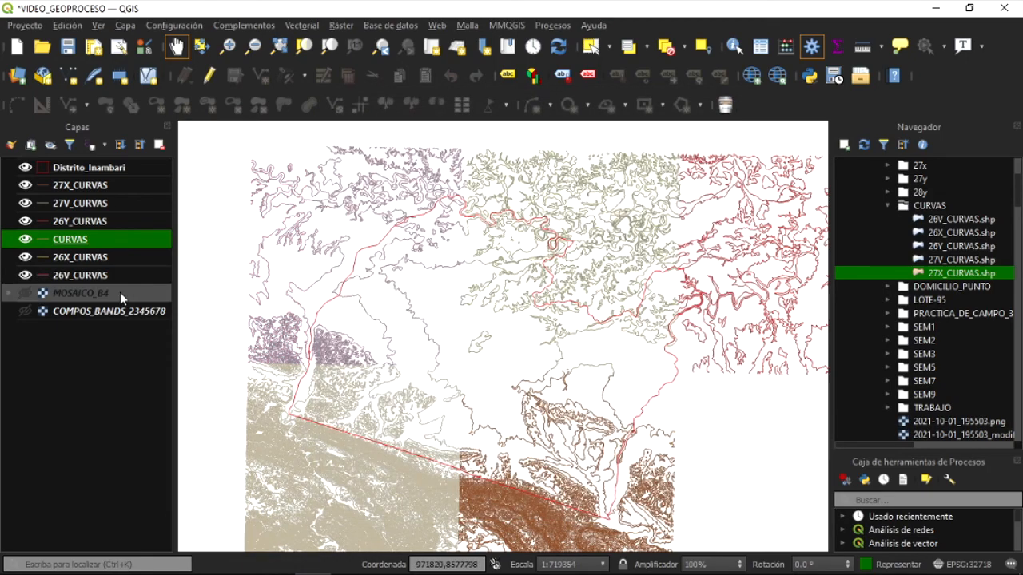
- Hide the five source contour layers, leaving the merged CURVAS layer and Distrito_Inambari shown, and look over the merged contours
click(26, 275)
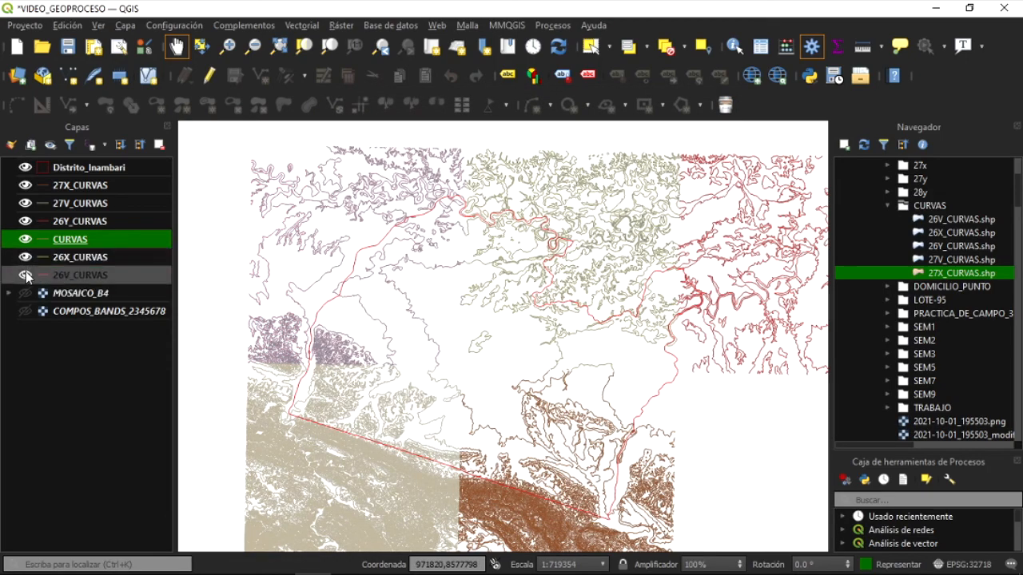
click(25, 256)
click(26, 221)
click(26, 203)
click(25, 184)
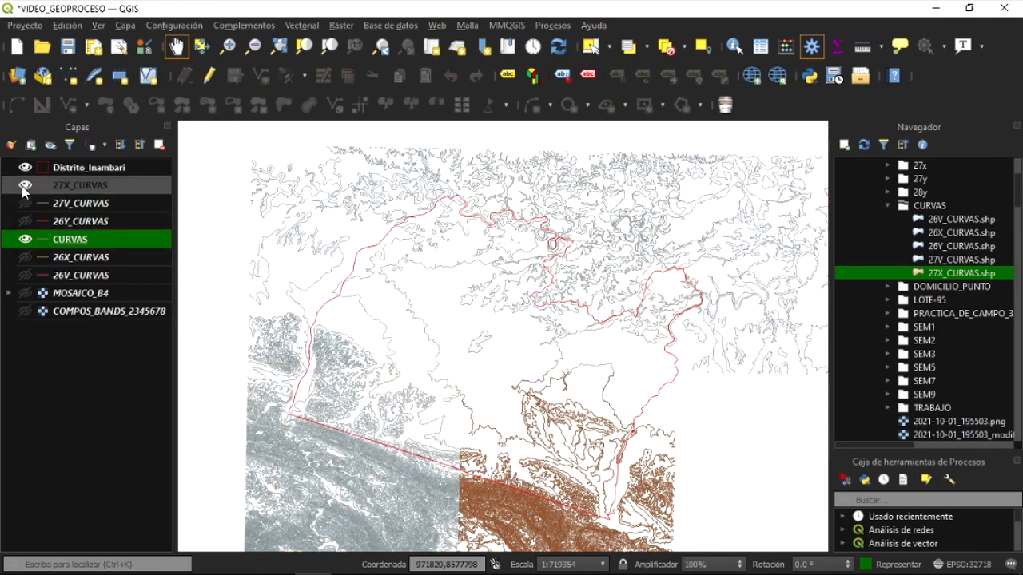
scroll(461, 267, down, 1)
scroll(507, 390, up, 1)
scroll(507, 319, down, 1)
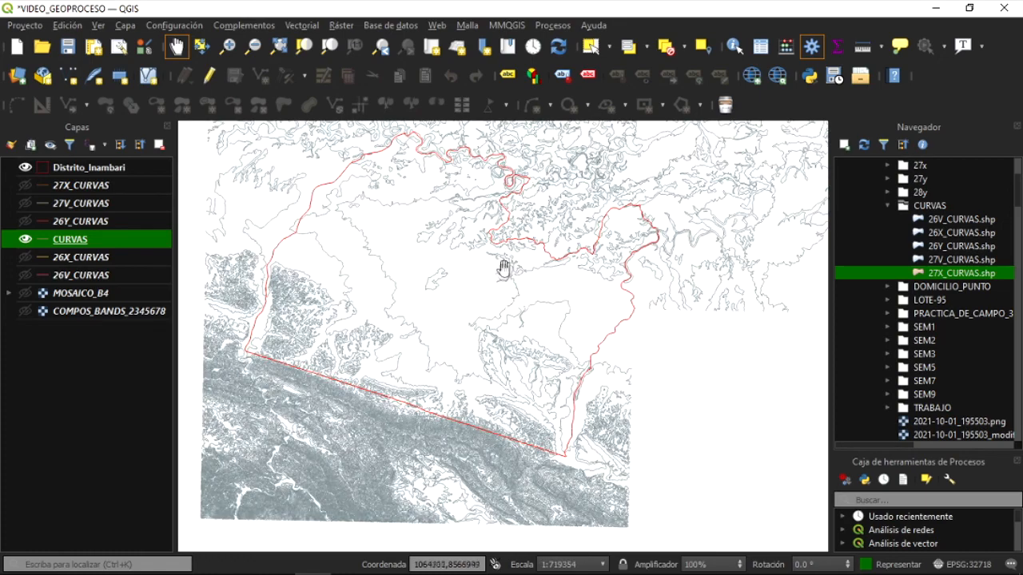
drag(507, 261, 507, 339)
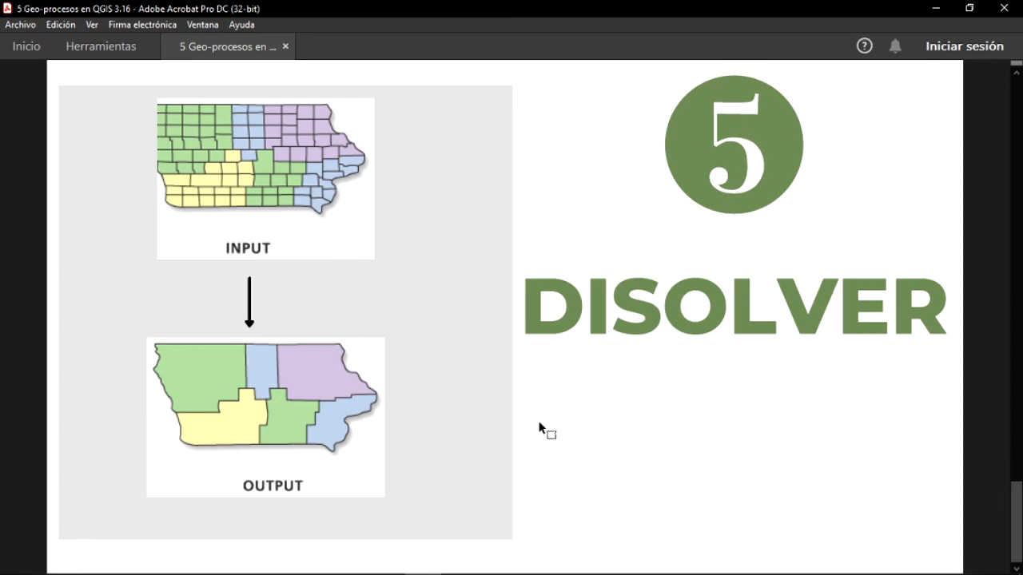
- Switch to QGIS and open the Dissolve tool with lim_prov_perú as the input layer
click(316, 562)
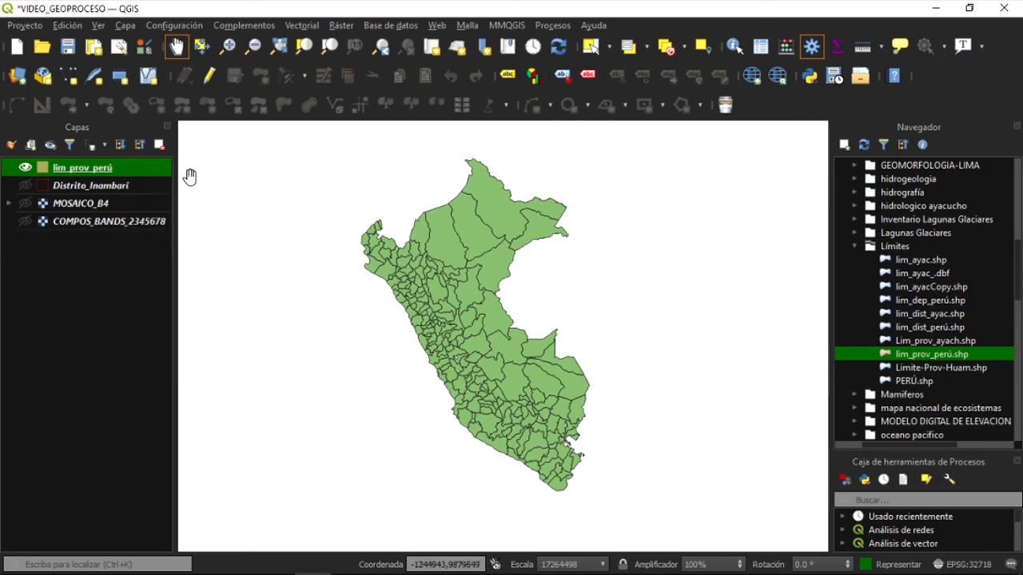
click(301, 25)
mouse_move(318, 46)
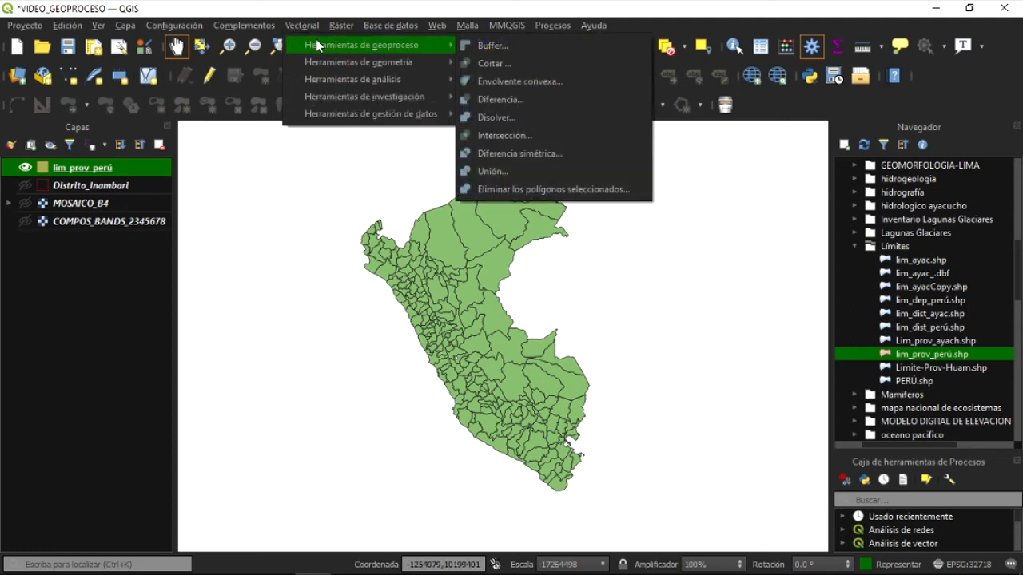
click(506, 117)
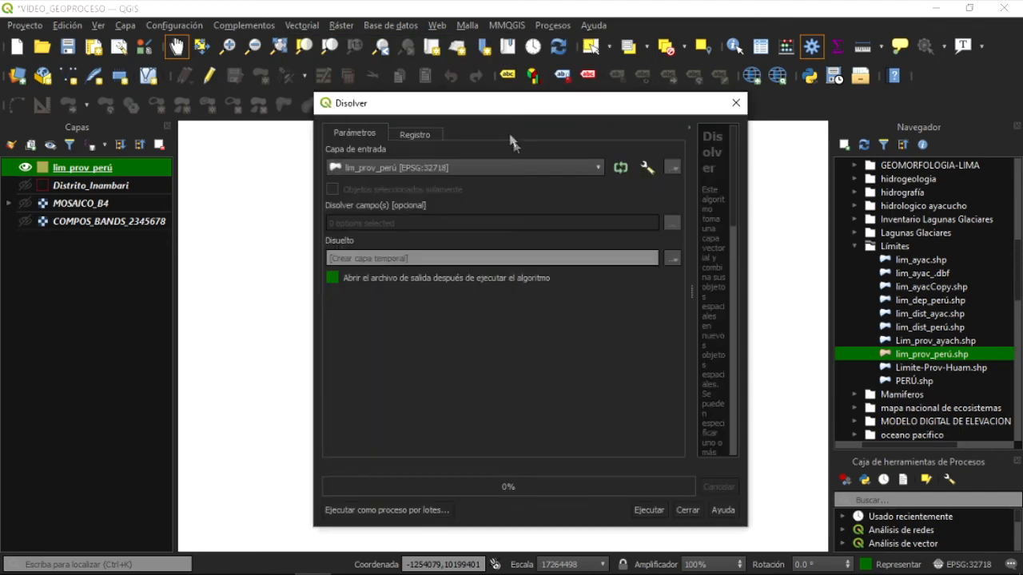
click(593, 168)
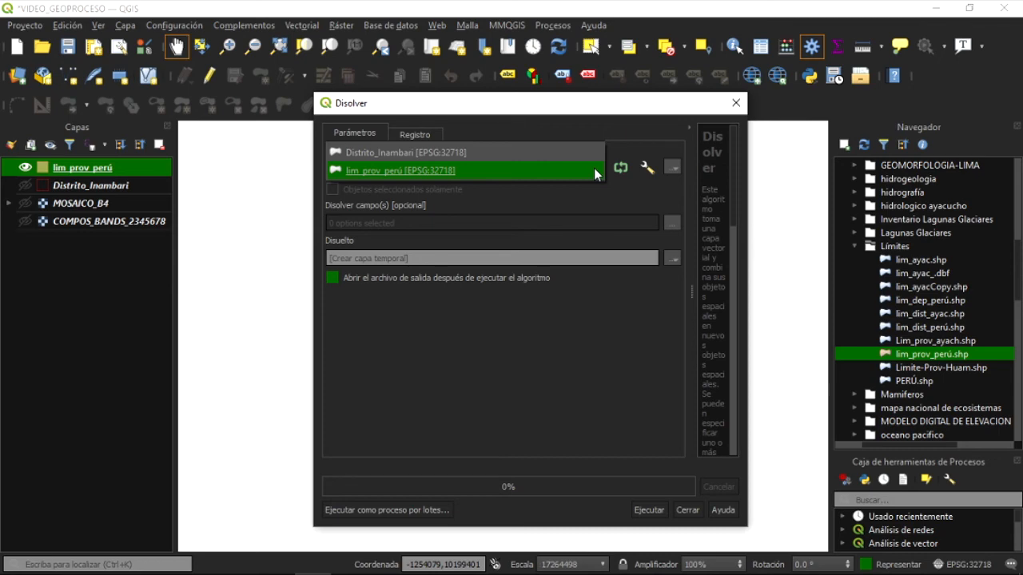
click(444, 170)
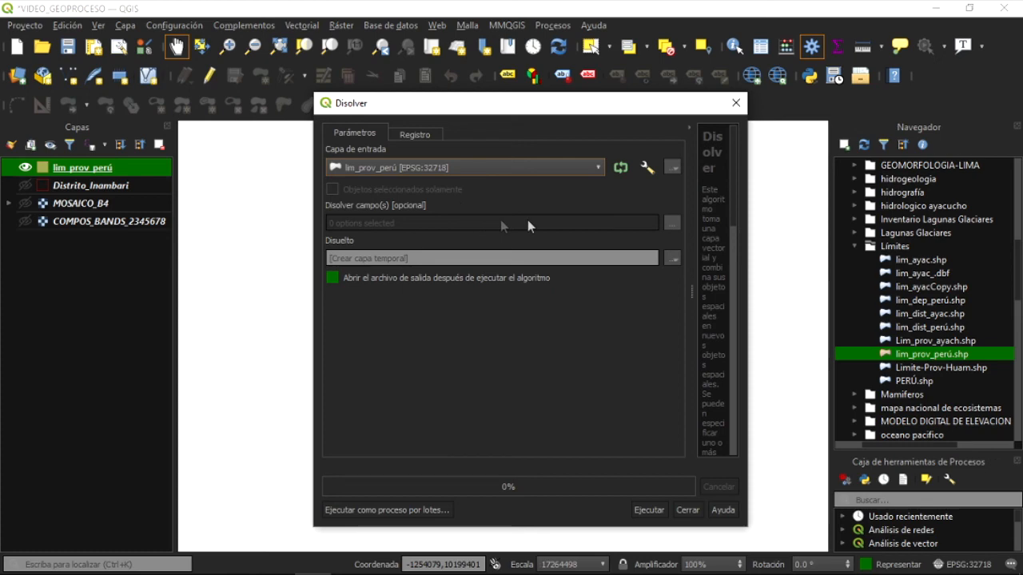
- Choose NOMB_DEP as the field by which the provinces are dissolved
click(671, 223)
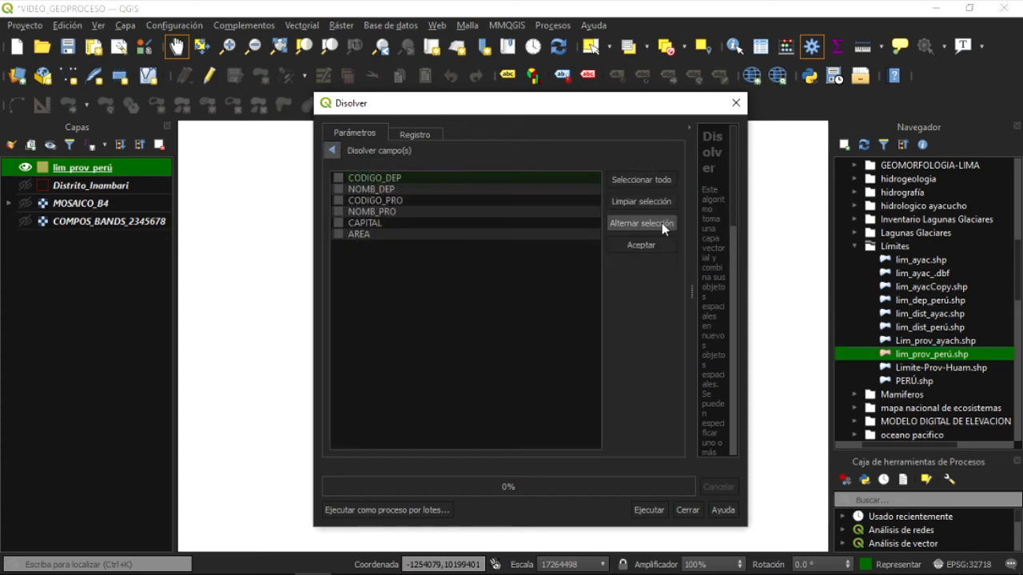
click(338, 189)
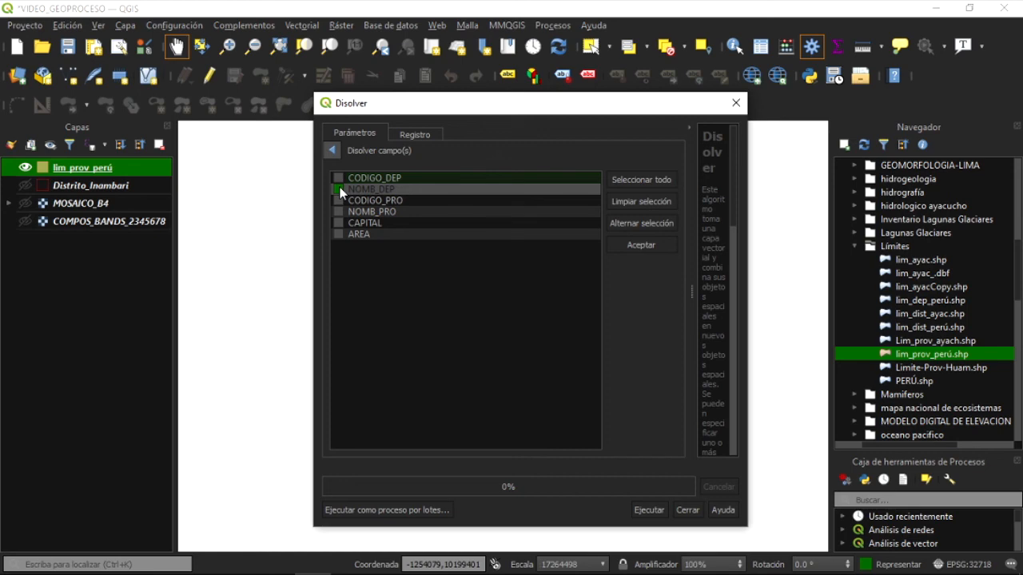
click(640, 250)
- Run the dissolve with its output saved as shapefile DISOLVER in the BASE DE DATOS folder, and close the tool
click(670, 258)
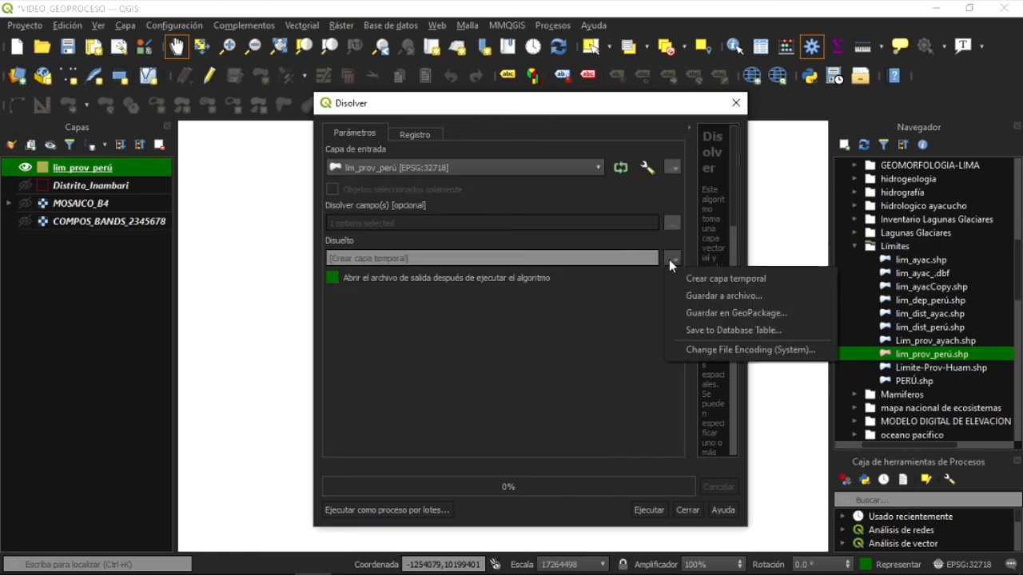
click(694, 296)
text(DISOLVER)
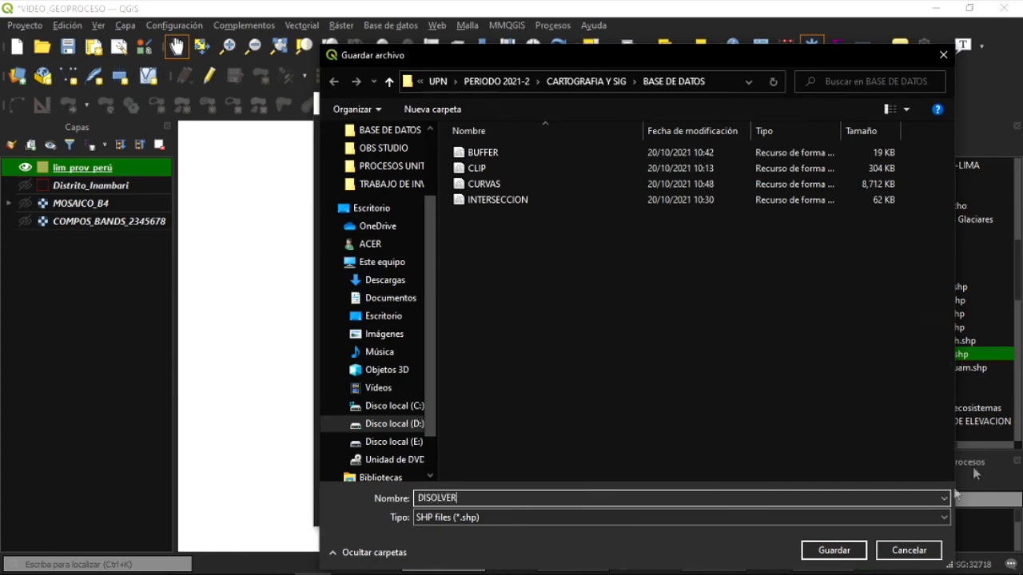
click(833, 550)
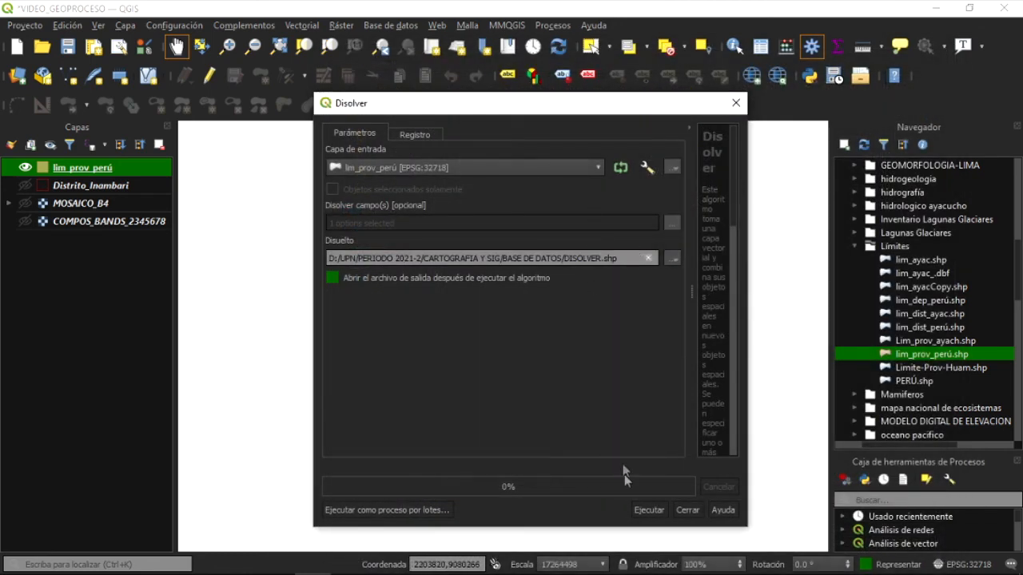
click(646, 511)
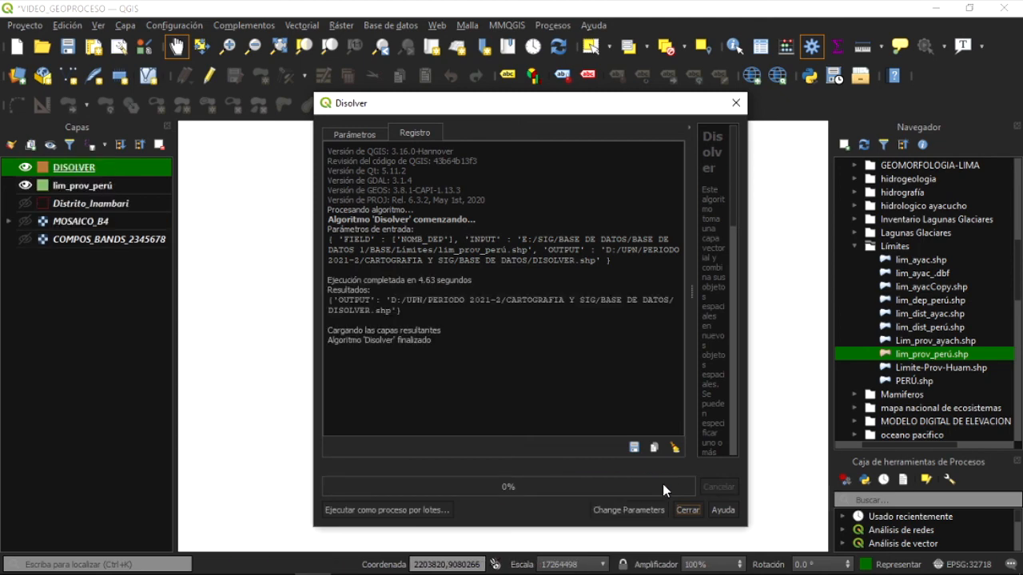
click(687, 510)
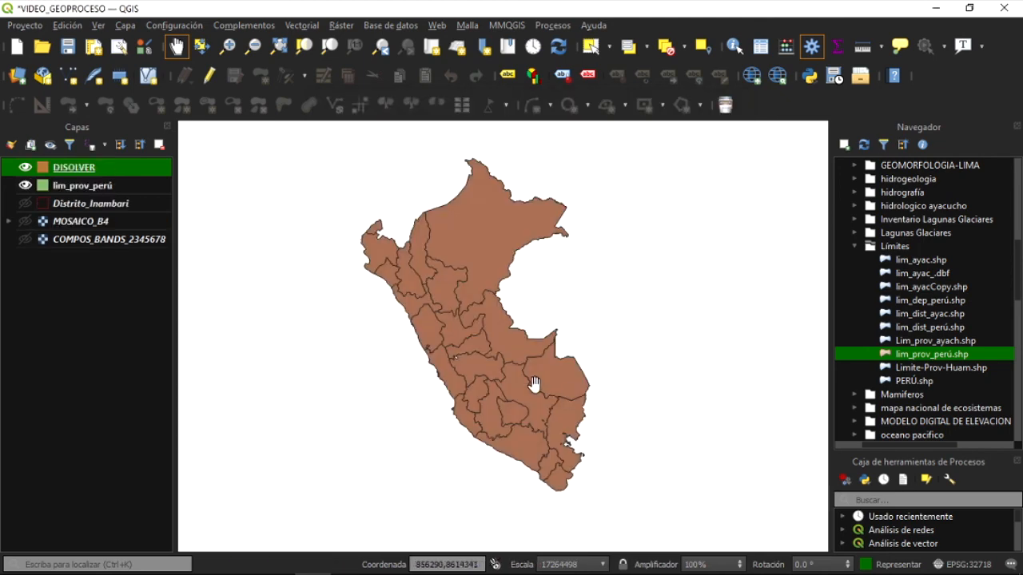
- Examine the DISOLVER layer's boundaries on the map and review the department records in its attribute table
scroll(491, 384, up, 1)
scroll(491, 384, down, 1)
scroll(513, 349, up, 1)
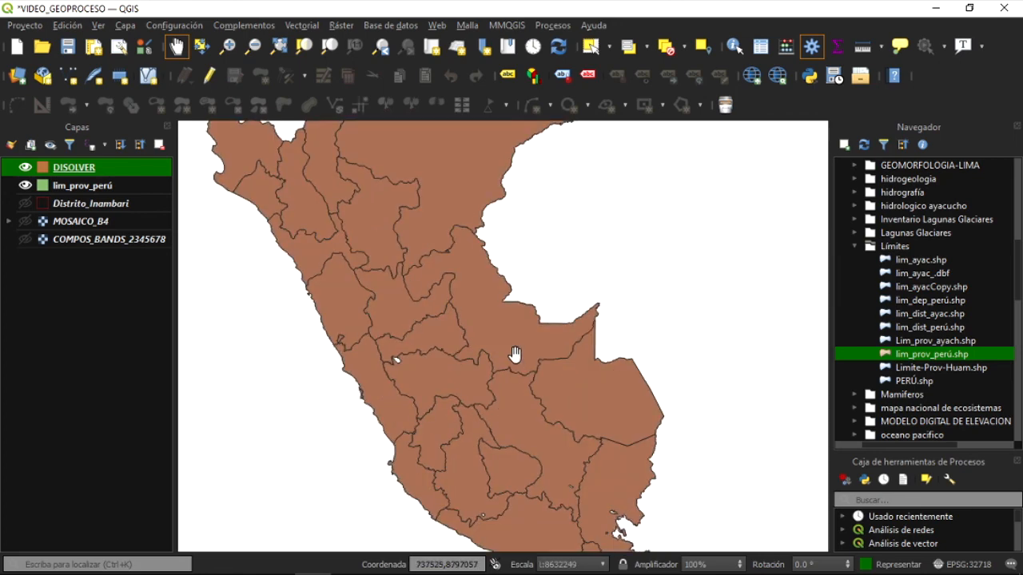
right_click(157, 173)
click(191, 344)
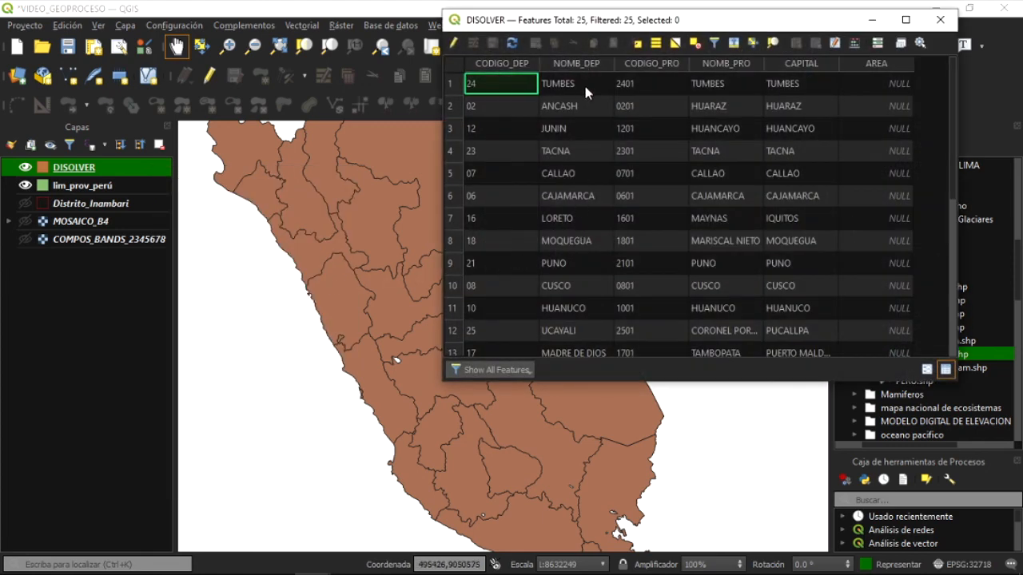
scroll(587, 120, down, 4)
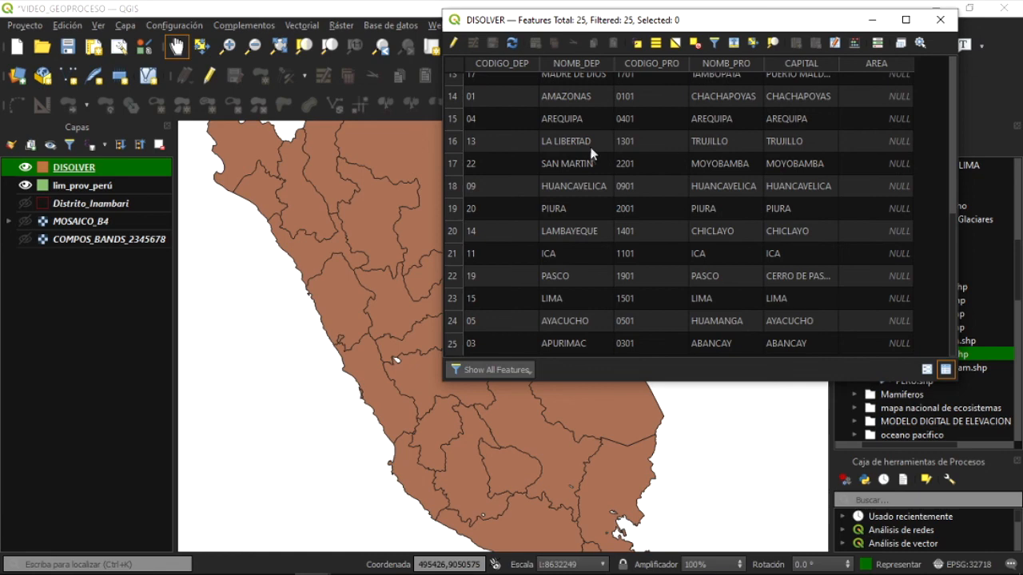
scroll(589, 158, up, 4)
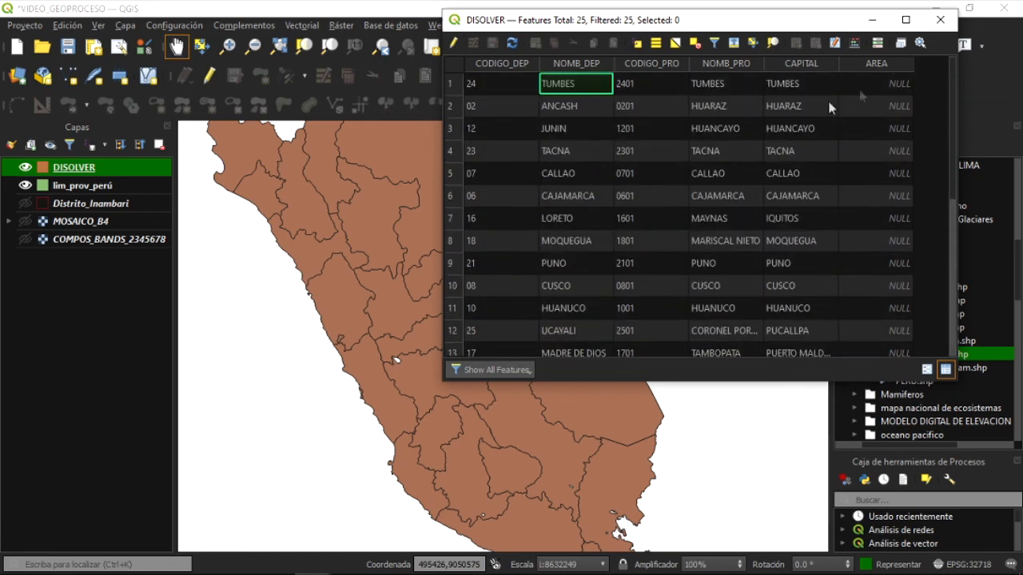
click(940, 19)
scroll(518, 272, down, 1)
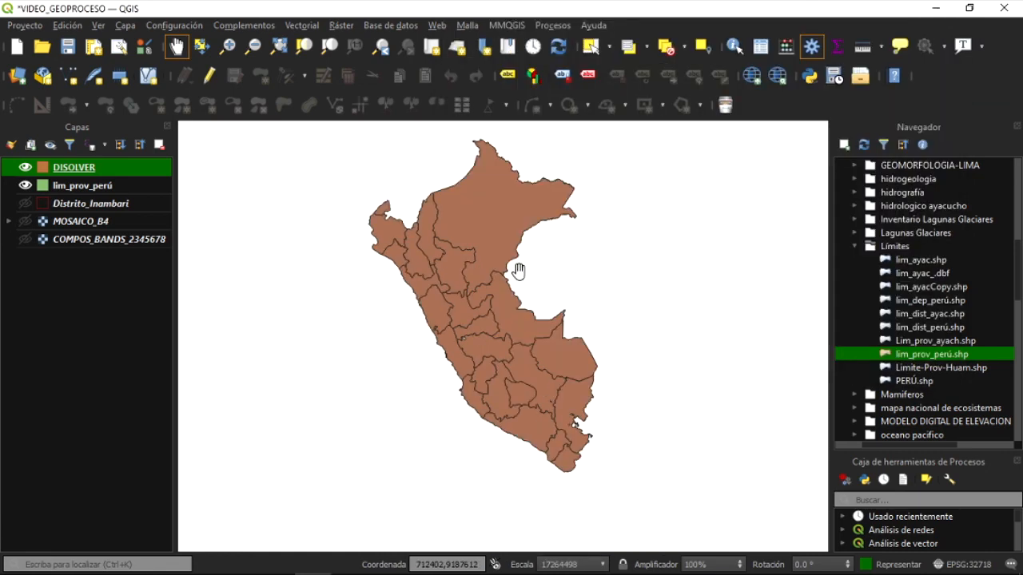